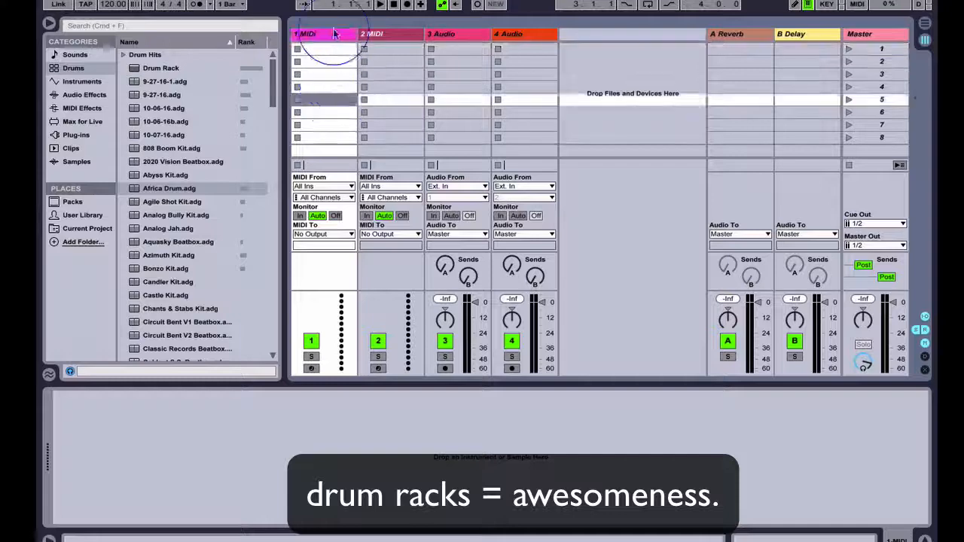
- Browse the Drums category and preview the kit presets listed beneath Drum Rack
{"action": "left_click", "coordinate": [72, 69]}
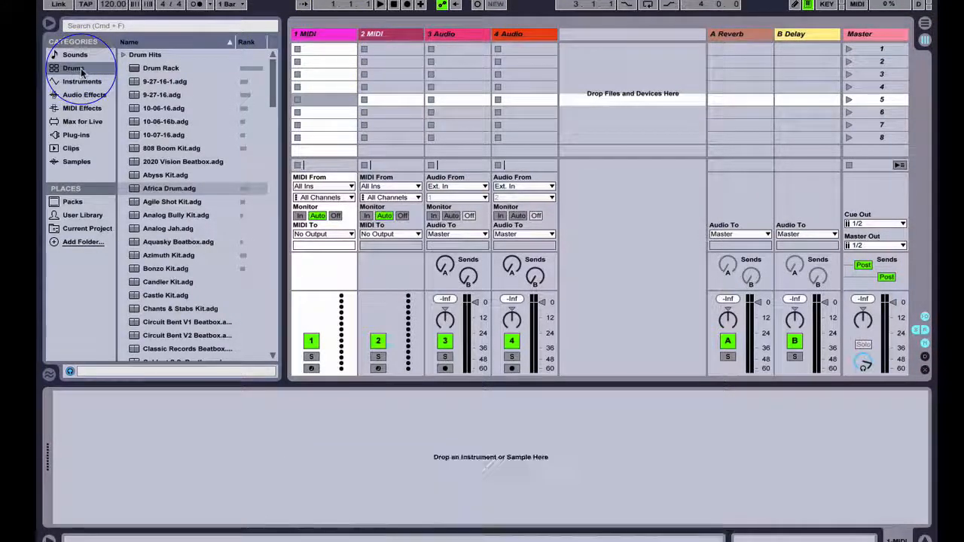
{"action": "left_click", "coordinate": [154, 69]}
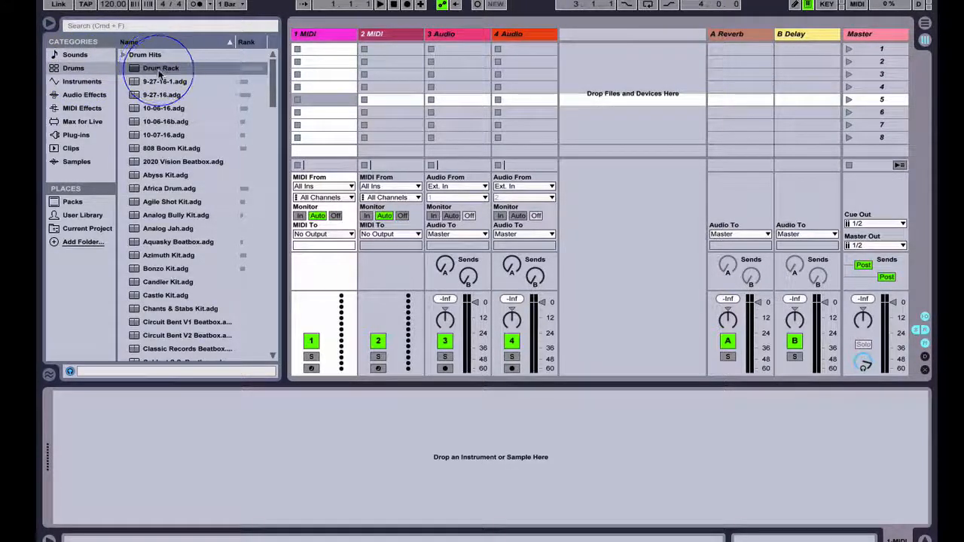
{"action": "key", "text": "Down"}
{"action": "key", "text": "Down"}
{"action": "key", "text": "Down"}
{"action": "key", "text": "Down"}
{"action": "key", "text": "Down"}
{"action": "key", "text": "Down"}
{"action": "key", "text": "Down"}
{"action": "key", "text": "Down"}
{"action": "key", "text": "Down"}
{"action": "key", "text": "Down"}
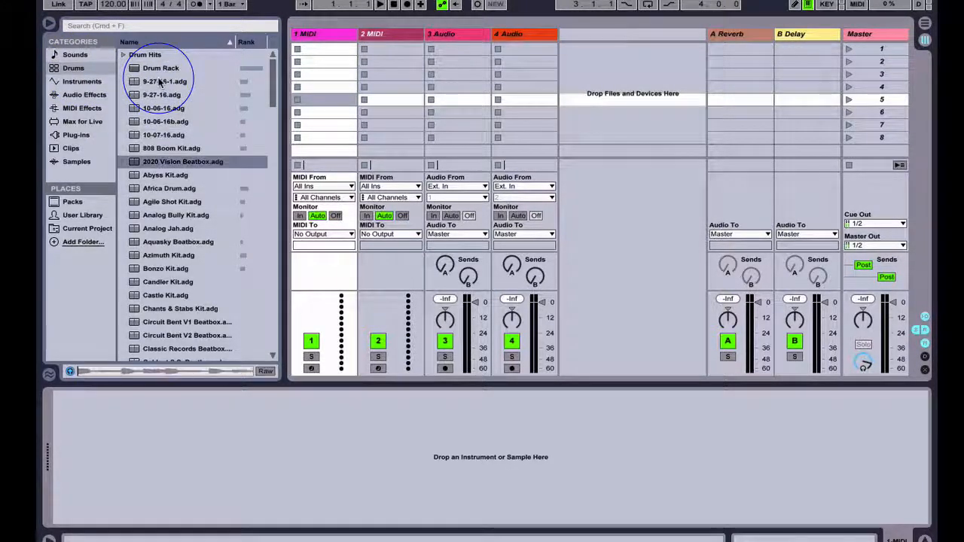
{"action": "key", "text": "Down"}
{"action": "key", "text": "Up"}
{"action": "key", "text": "Up"}
{"action": "key", "text": "Up"}
{"action": "key", "text": "Up"}
{"action": "key", "text": "Up"}
{"action": "key", "text": "Up"}
{"action": "key", "text": "Up"}
{"action": "key", "text": "Up"}
{"action": "key", "text": "Up"}
{"action": "key", "text": "Up"}
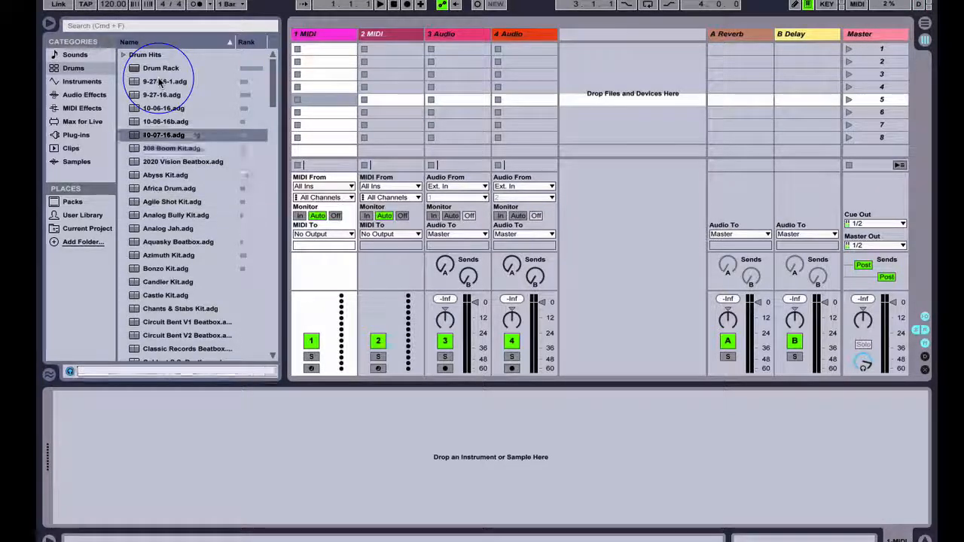
{"action": "key", "text": "Up"}
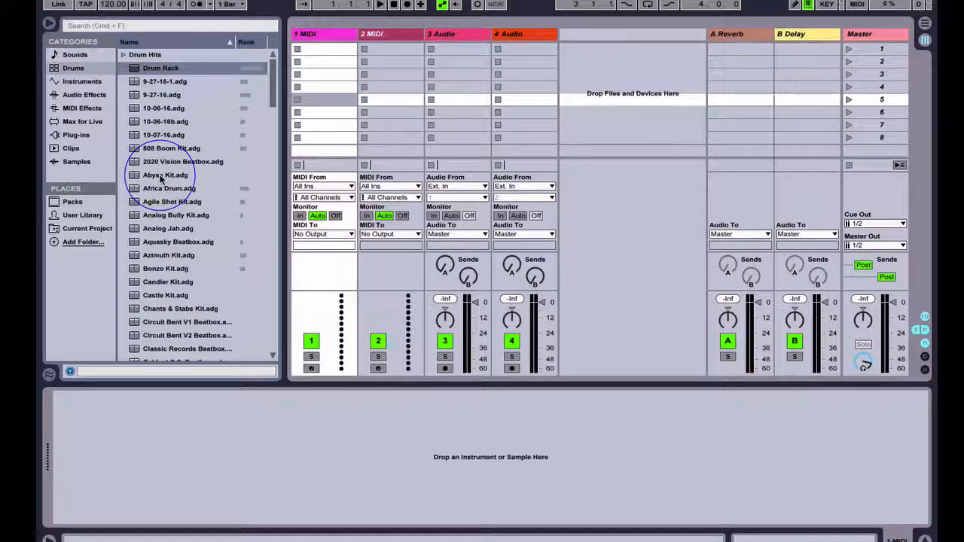
- Load Abyss Kit.adg onto the 1 MIDI track
{"action": "left_click_drag", "start_coordinate": [160, 179], "coordinate": [317, 36]}
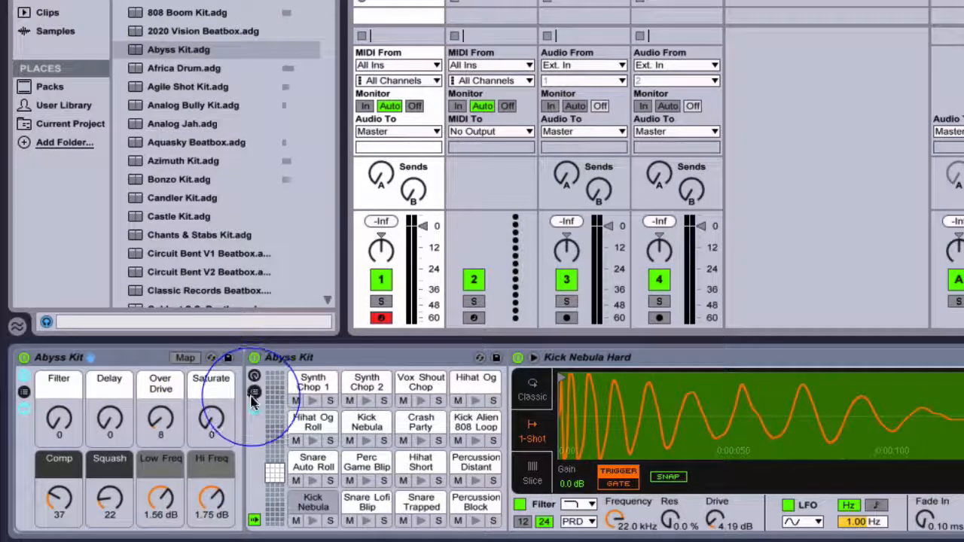
{"action": "left_click", "coordinate": [290, 359]}
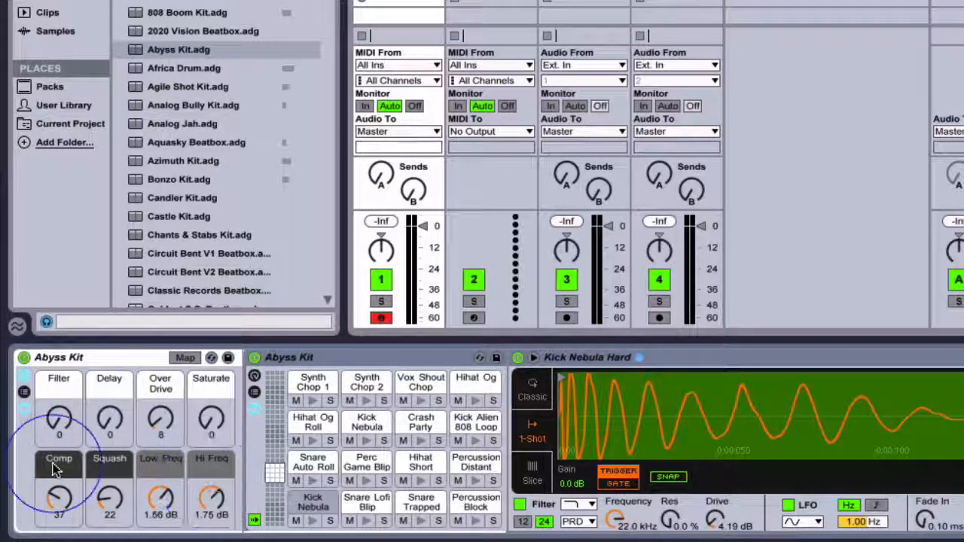
- Toggle the outer Abyss Kit rack's macro controls and chain list, leave both shown, and select the Abyss Kit chain
{"action": "left_click", "coordinate": [24, 394]}
{"action": "left_click", "coordinate": [23, 395]}
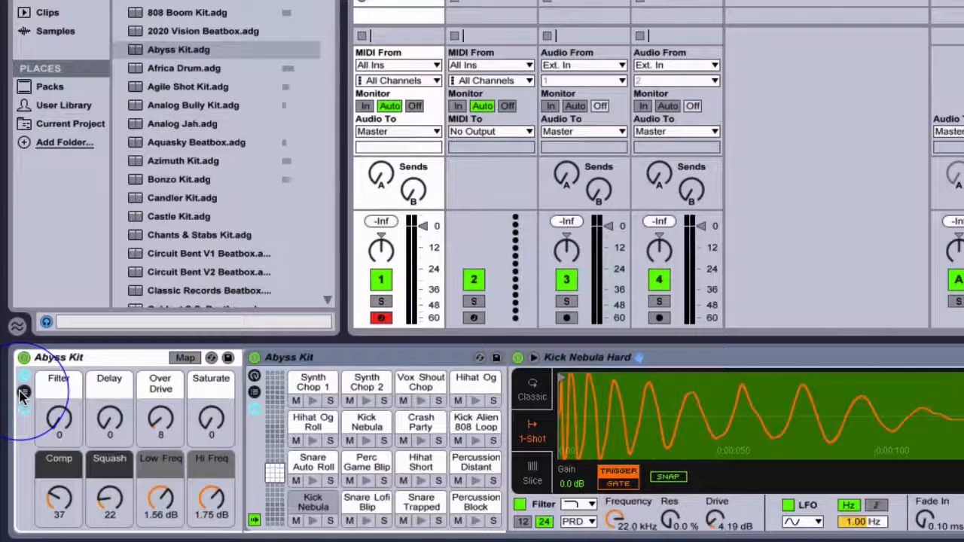
{"action": "left_click", "coordinate": [23, 395]}
{"action": "left_click", "coordinate": [23, 379]}
{"action": "left_click", "coordinate": [23, 380]}
{"action": "left_click", "coordinate": [24, 394]}
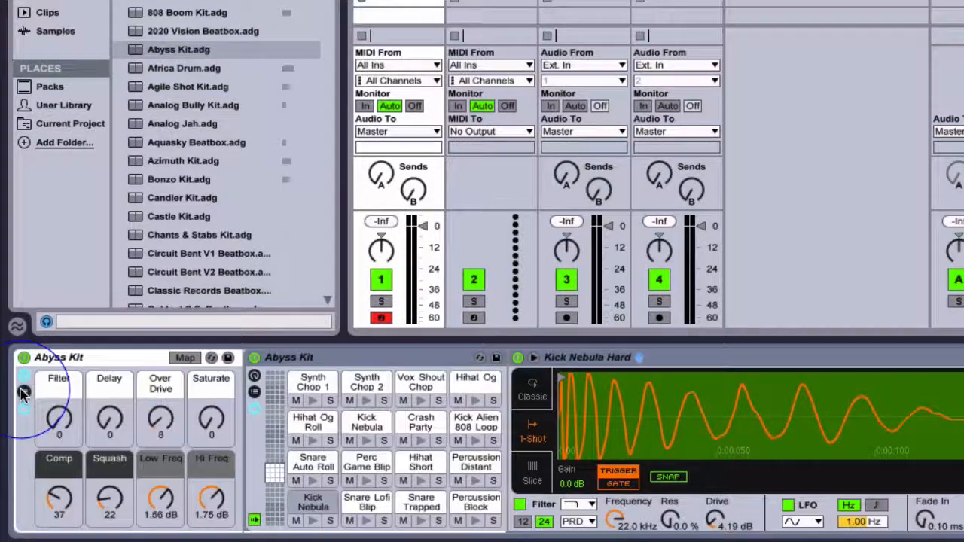
{"action": "left_click", "coordinate": [23, 395]}
{"action": "left_click", "coordinate": [24, 380]}
{"action": "left_click", "coordinate": [24, 379]}
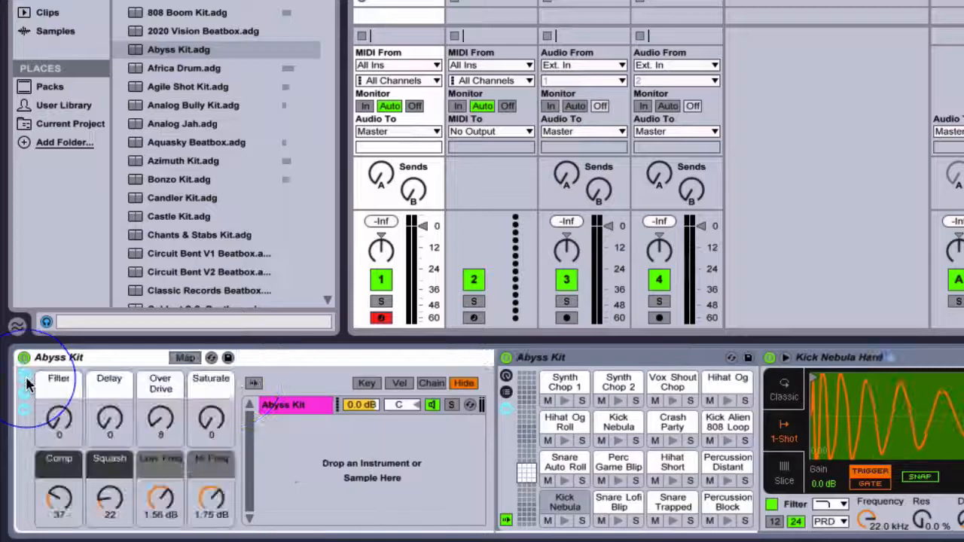
{"action": "left_click", "coordinate": [24, 394]}
{"action": "left_click", "coordinate": [24, 394]}
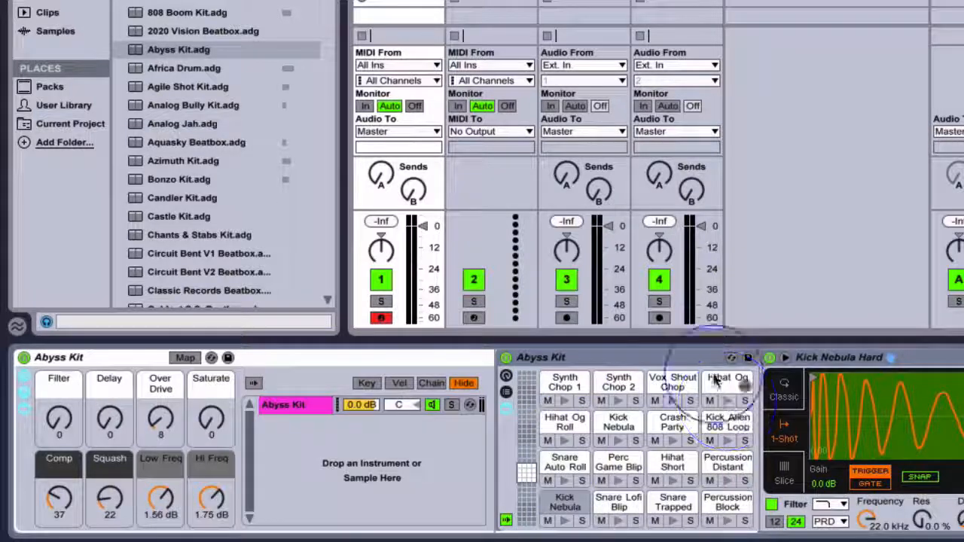
{"action": "left_click", "coordinate": [293, 406]}
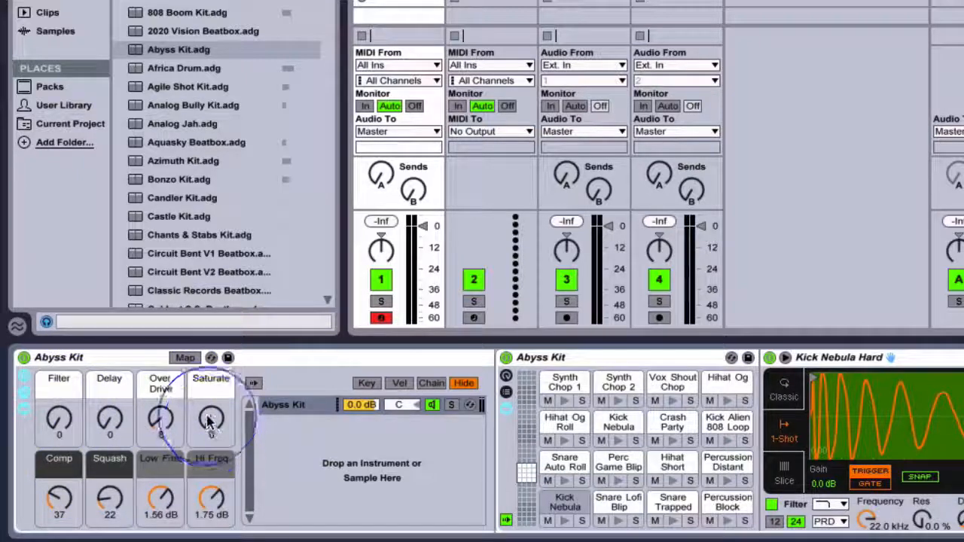
- Try out the Filter macro of the outer Abyss Kit rack and reselect its Abyss Kit chain
{"action": "left_click", "coordinate": [63, 419]}
{"action": "left_click_drag", "start_coordinate": [63, 418], "coordinate": [64, 399]}
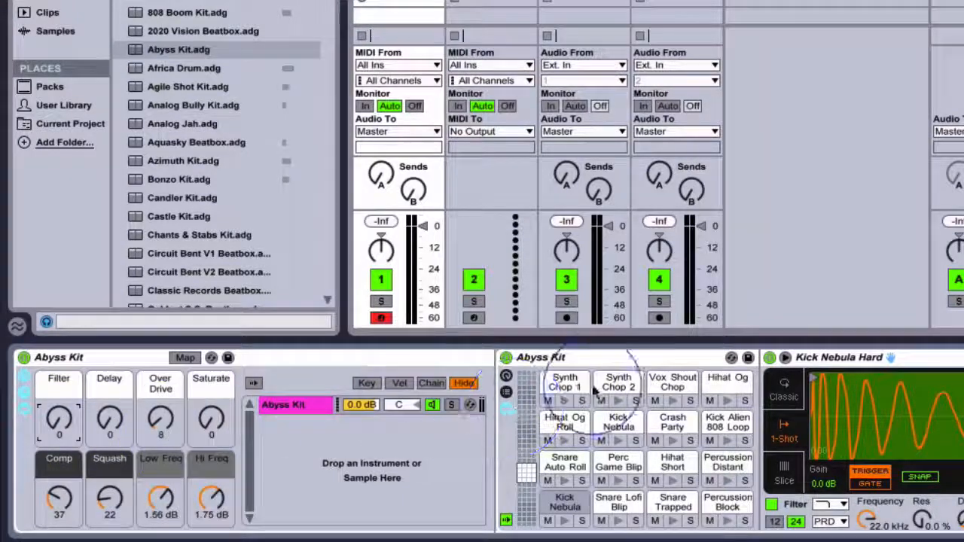
{"action": "left_click", "coordinate": [319, 410]}
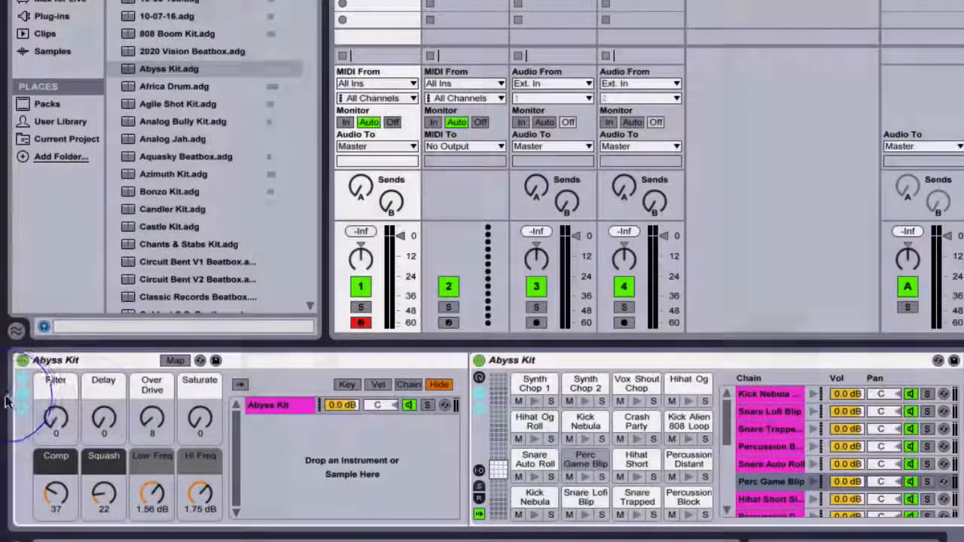
- Hide the outer Abyss Kit rack's macro controls and chain list, keeping its devices shown
{"action": "left_click", "coordinate": [23, 393]}
{"action": "left_click", "coordinate": [23, 408]}
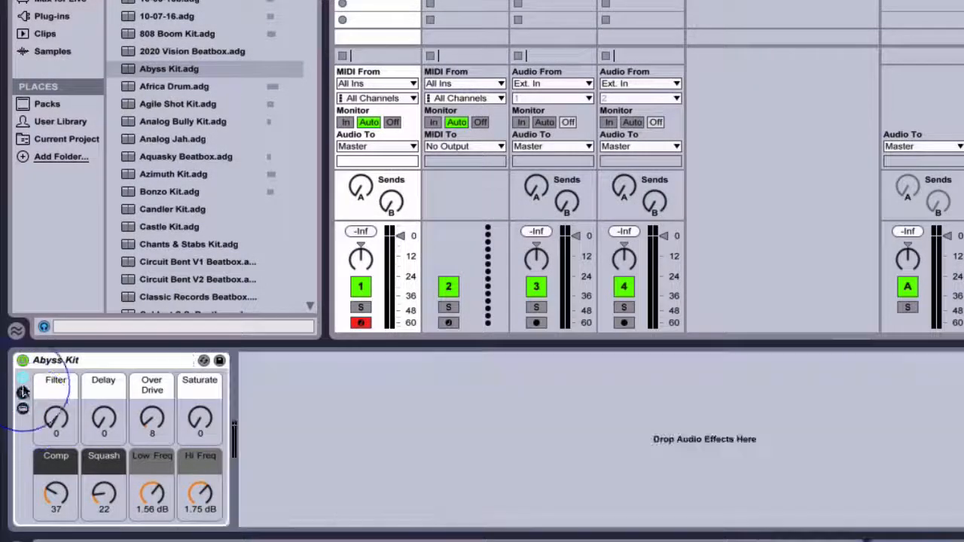
{"action": "left_click", "coordinate": [23, 381]}
{"action": "left_click", "coordinate": [23, 380]}
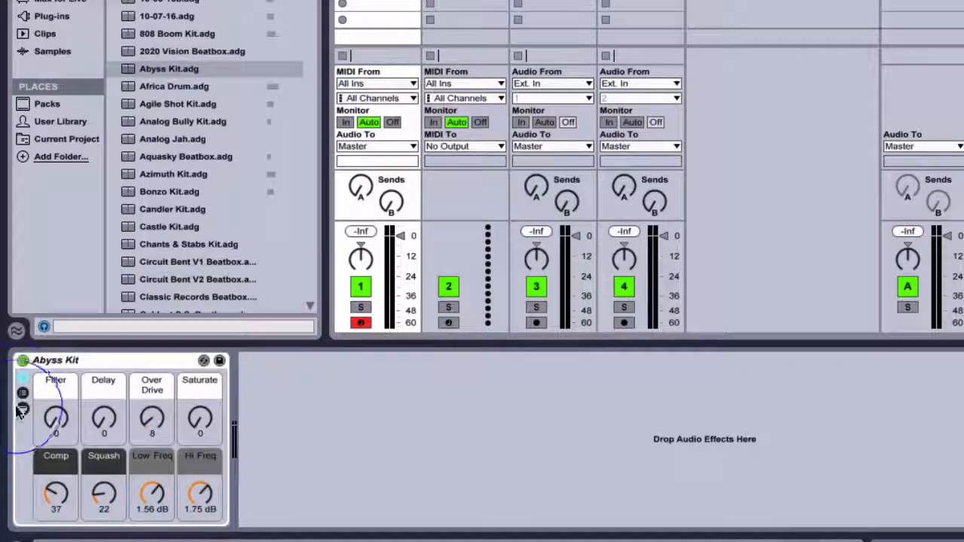
{"action": "left_click", "coordinate": [20, 407]}
{"action": "left_click", "coordinate": [21, 392]}
{"action": "left_click", "coordinate": [21, 378]}
{"action": "left_click", "coordinate": [21, 391]}
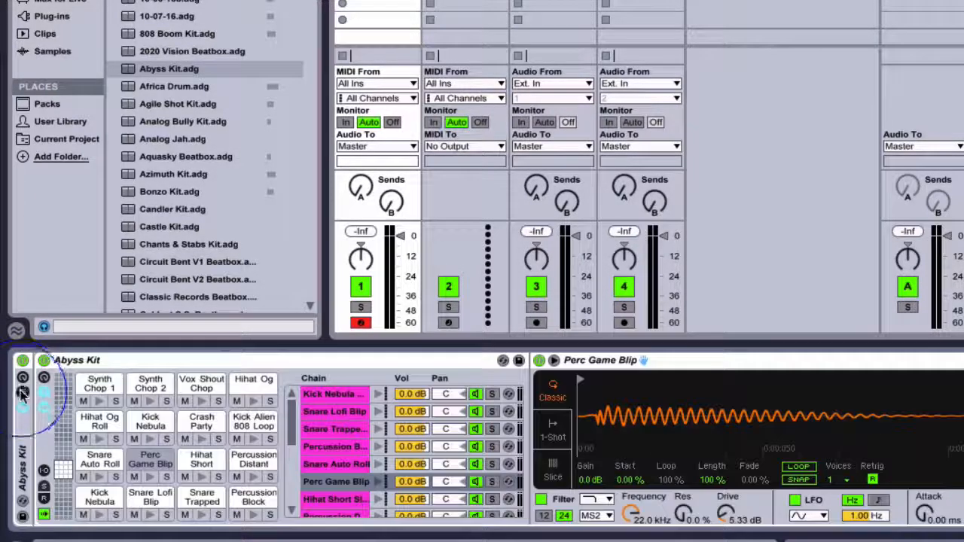
{"action": "left_click", "coordinate": [15, 441]}
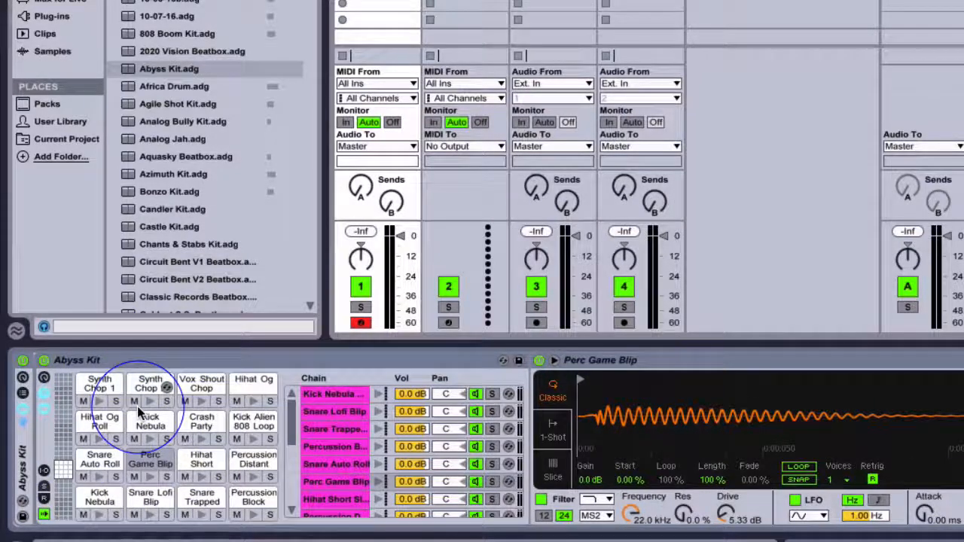
- Audition the Synth Chop 1, Synth Chop 2, Vox Shout Chop, Hihat Og and Kick Nebula pads
{"action": "left_click", "coordinate": [99, 402]}
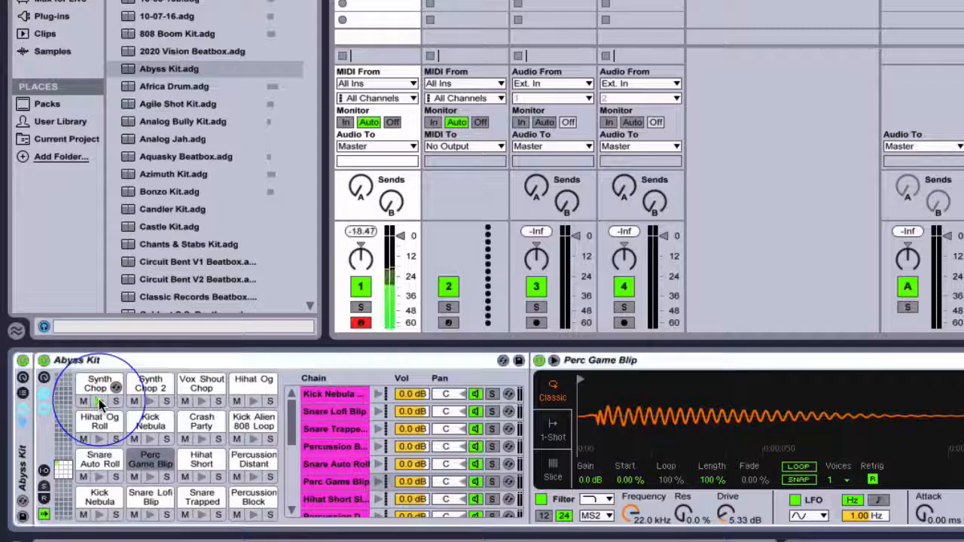
{"action": "left_click", "coordinate": [151, 402]}
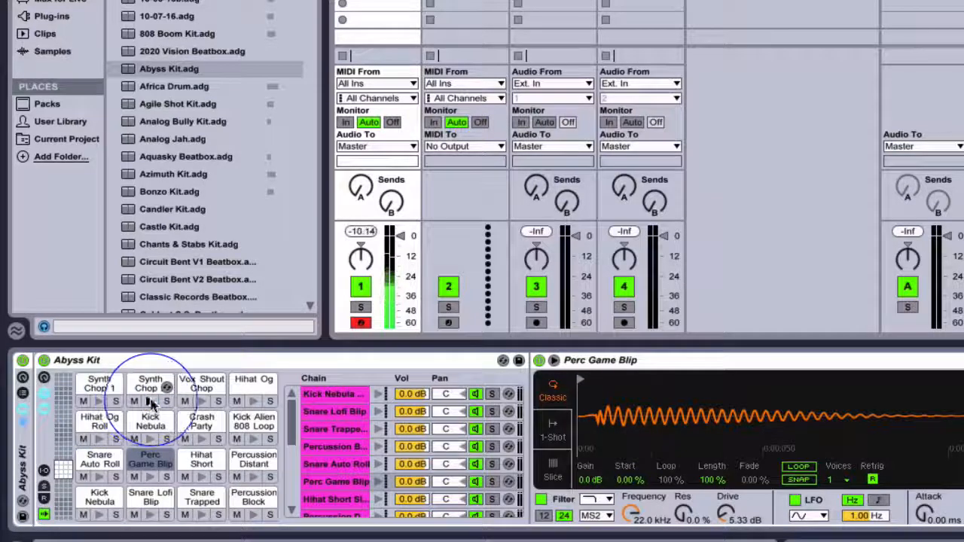
{"action": "left_click", "coordinate": [203, 402]}
{"action": "left_click", "coordinate": [248, 403]}
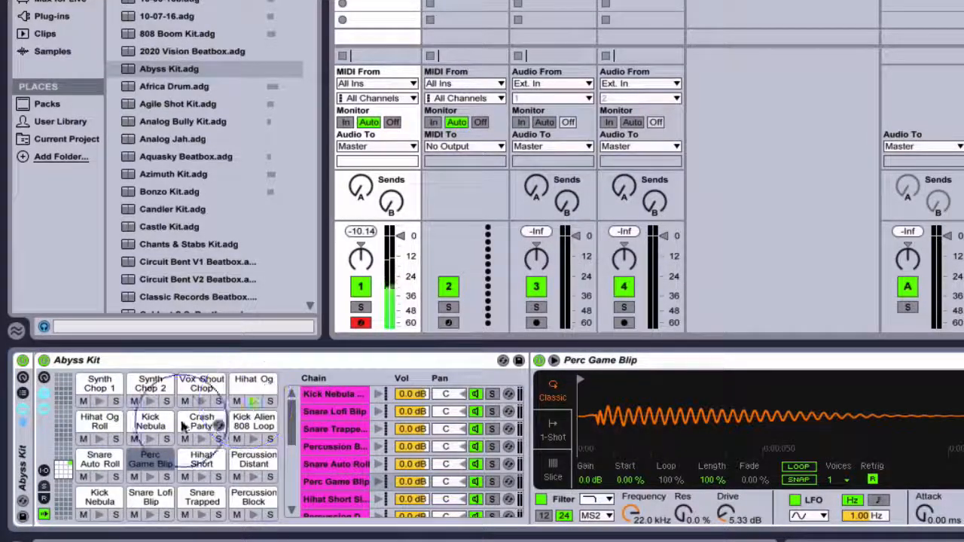
{"action": "left_click", "coordinate": [150, 439]}
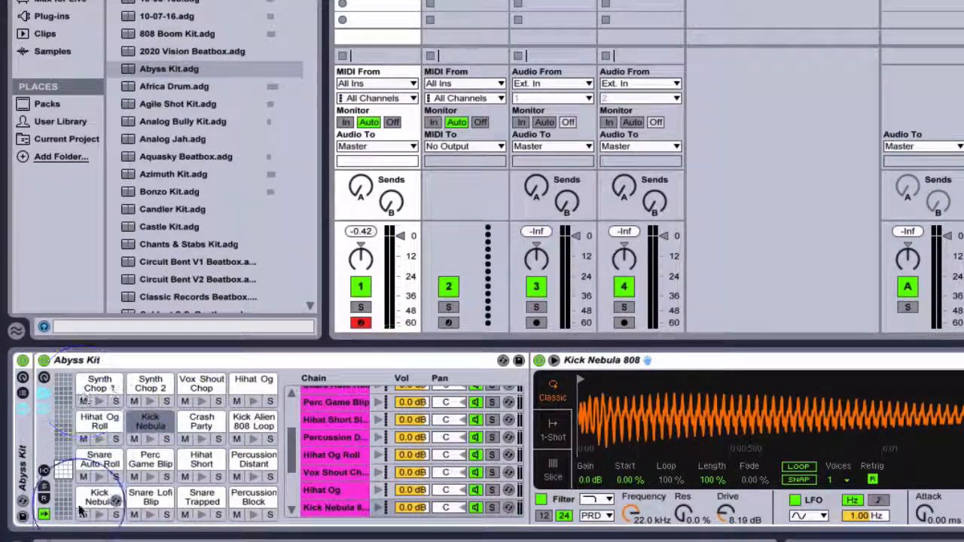
- Inspect the drum rack's chains and the samples of the Perc Game Blip, Hihat Short and Percussion Distant pads
{"action": "scroll", "coordinate": [329, 409], "scroll_direction": "up", "scroll_amount": 5}
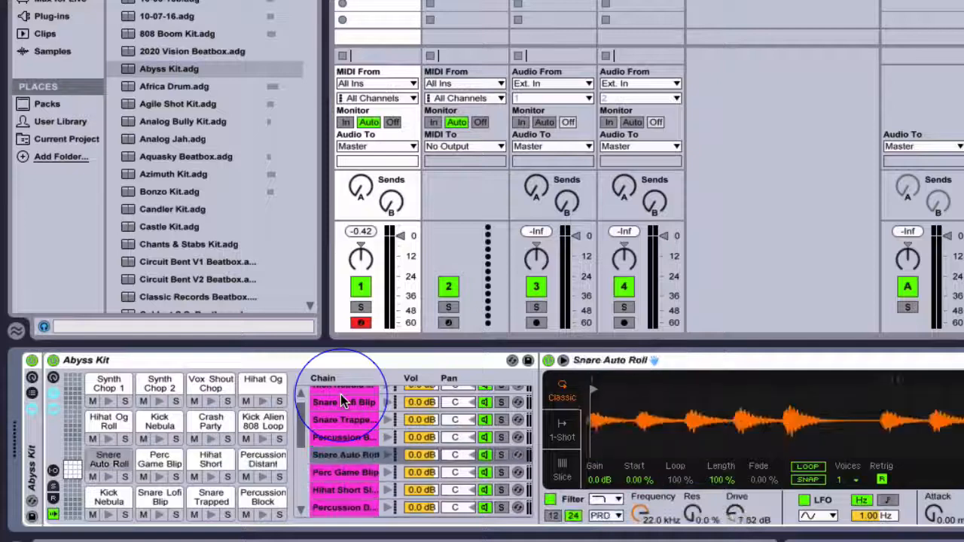
{"action": "left_click", "coordinate": [159, 459]}
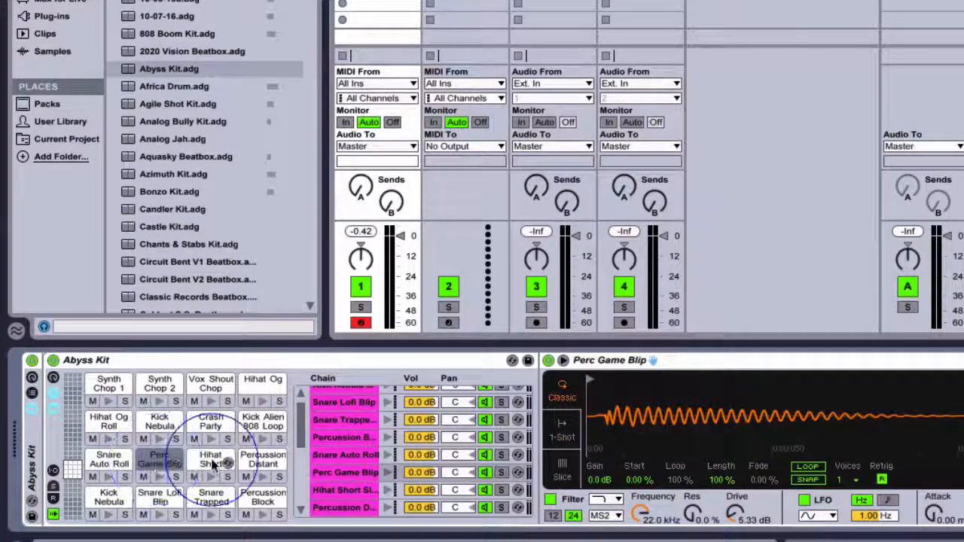
{"action": "left_click", "coordinate": [214, 459]}
{"action": "left_click", "coordinate": [255, 461]}
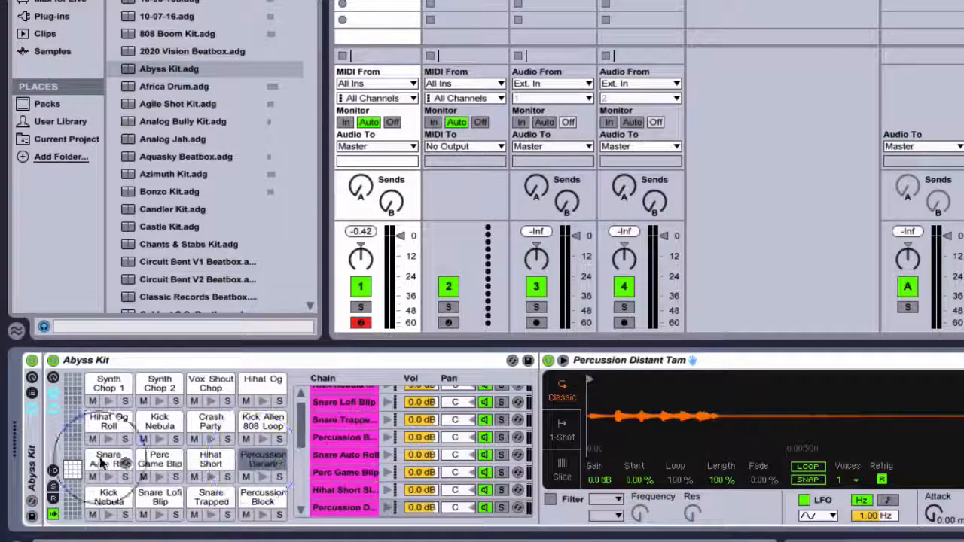
- Look through the drum rack's empty higher and lower pad ranges and return to the kit's loaded pads
{"action": "left_click", "coordinate": [72, 380]}
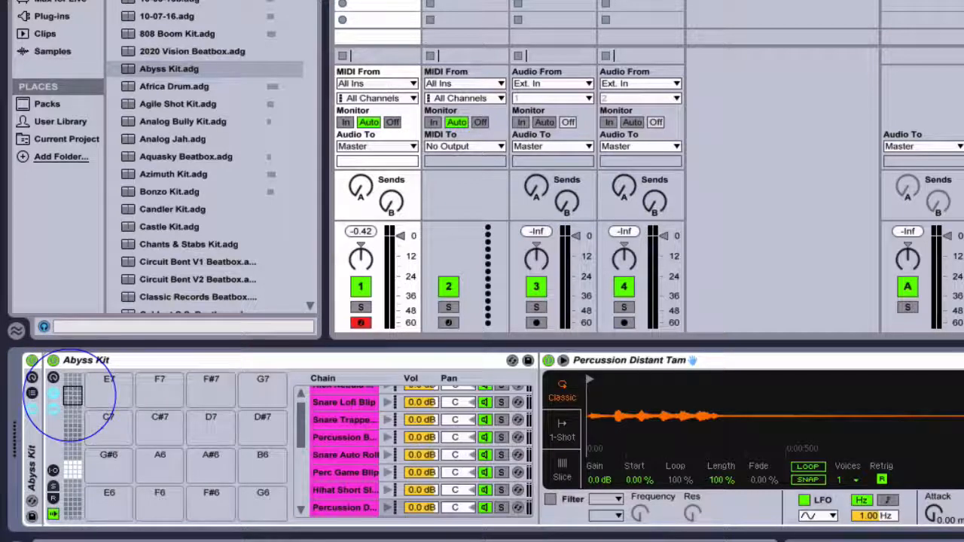
{"action": "left_click_drag", "start_coordinate": [72, 393], "coordinate": [71, 474]}
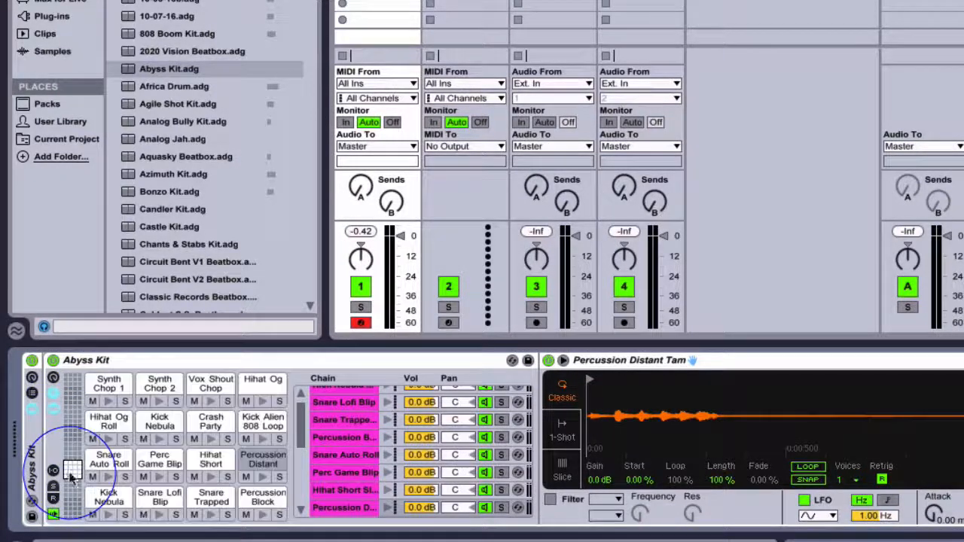
{"action": "left_click", "coordinate": [75, 454]}
{"action": "left_click", "coordinate": [73, 473]}
{"action": "left_click", "coordinate": [72, 491]}
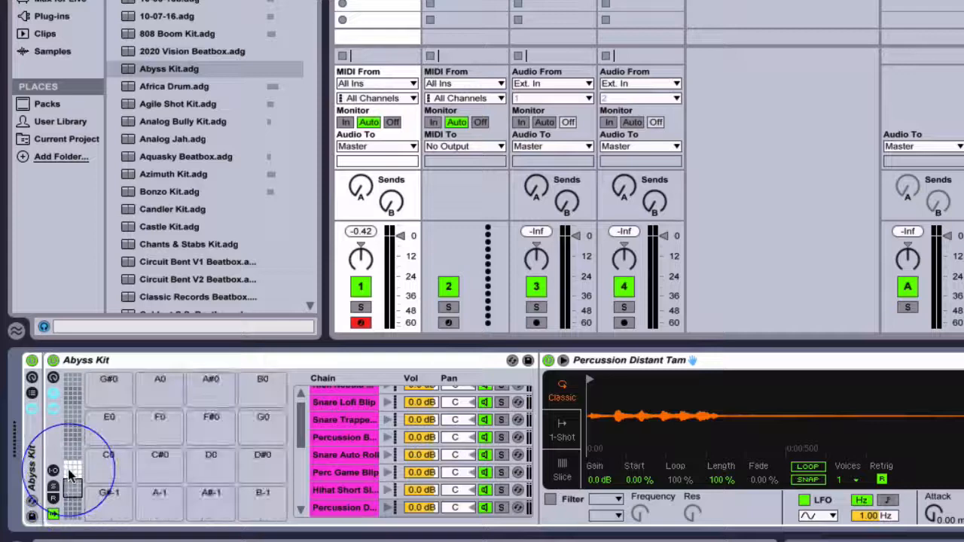
{"action": "left_click", "coordinate": [70, 472]}
- Audition the Synth Chop 1, Snare Auto Roll, Perc Game Blip and Hihat Short pads
{"action": "left_click", "coordinate": [110, 402]}
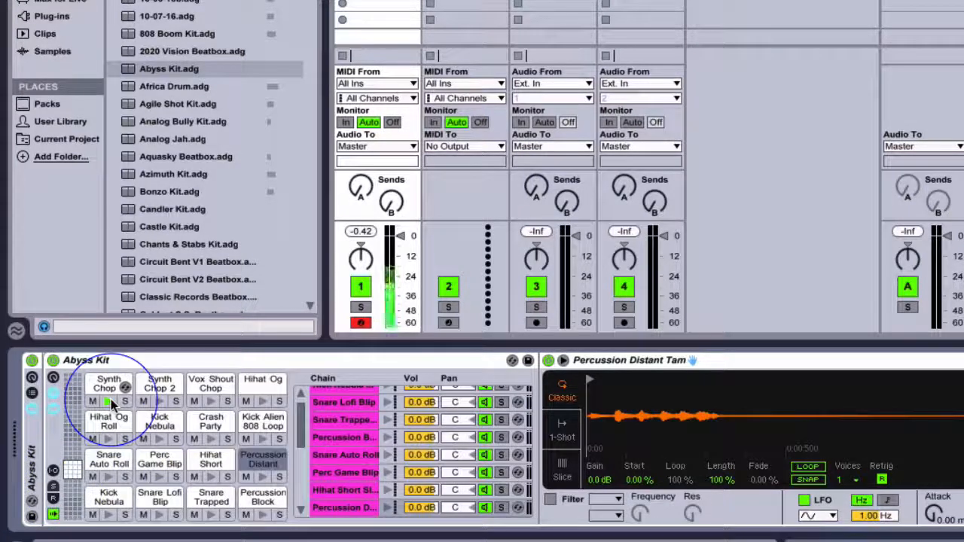
{"action": "left_click", "coordinate": [108, 474]}
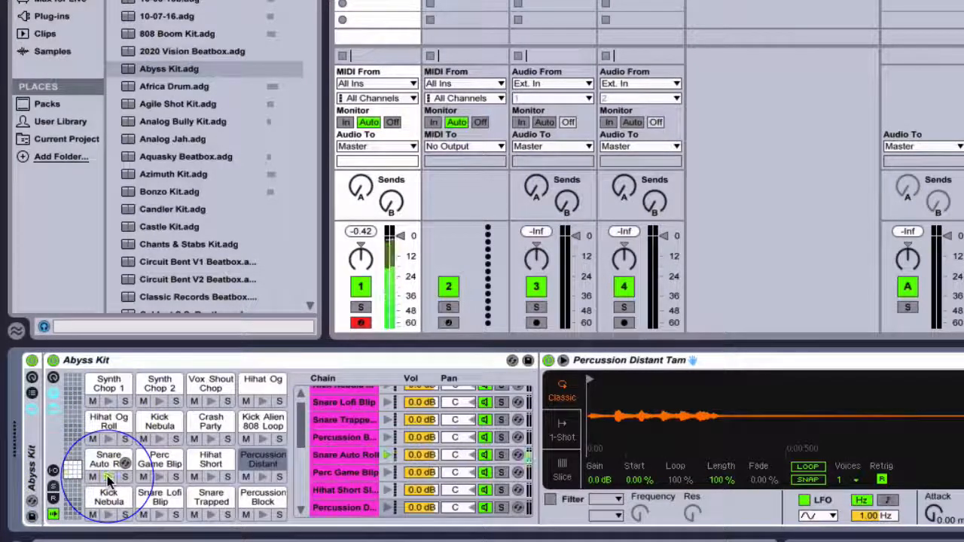
{"action": "left_click", "coordinate": [156, 474]}
{"action": "left_click", "coordinate": [210, 477]}
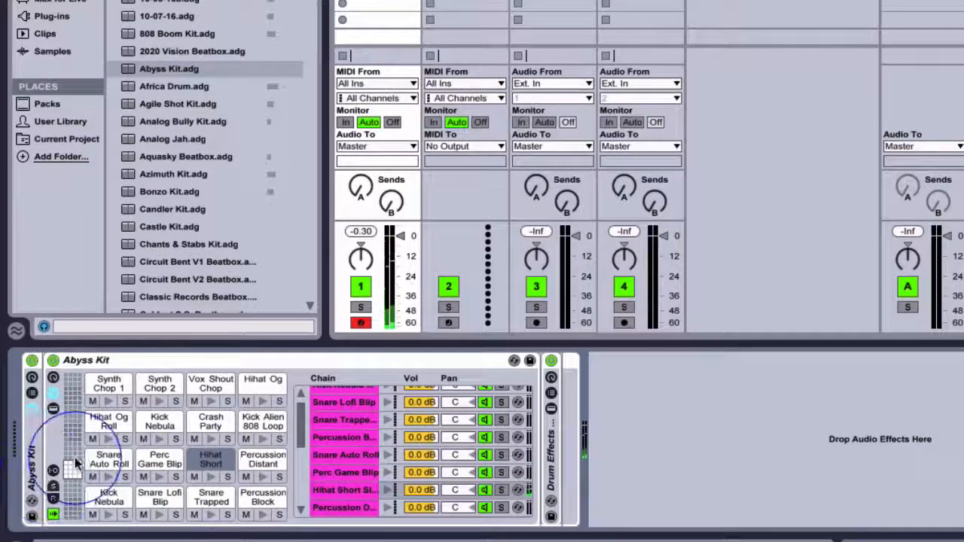
- Display the empty pad range from E2 to G3 and select the A2, A#2 and B2 pads in turn
{"action": "left_click_drag", "start_coordinate": [76, 463], "coordinate": [71, 449]}
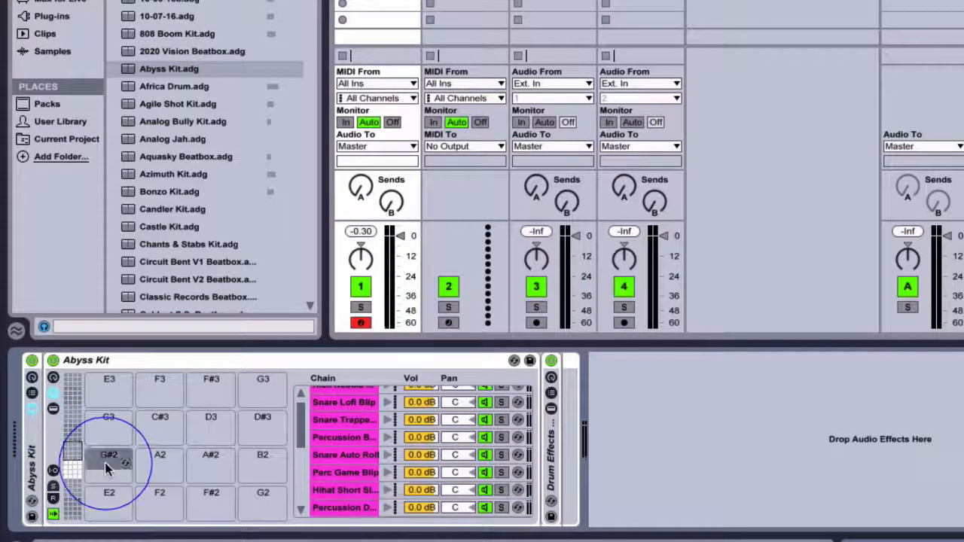
{"action": "left_click", "coordinate": [161, 460]}
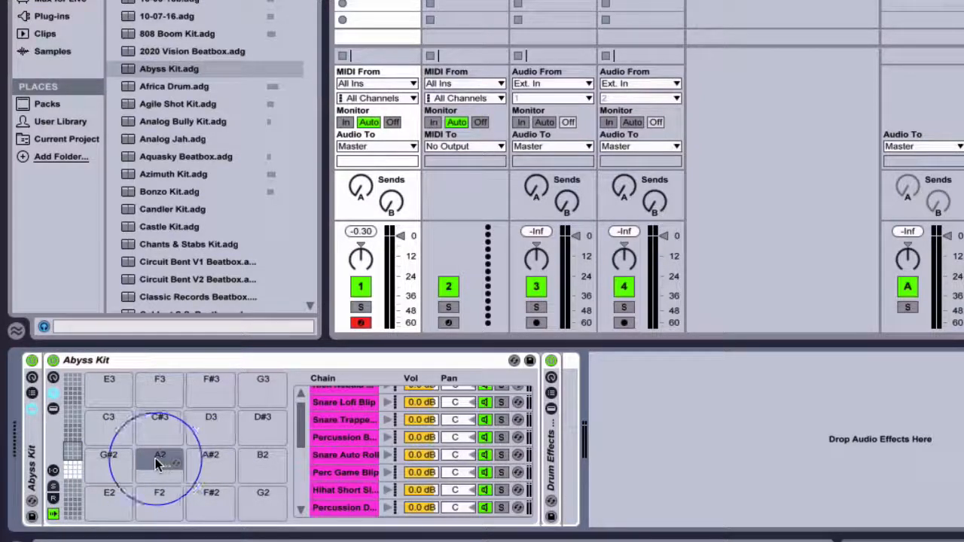
{"action": "left_click", "coordinate": [209, 458]}
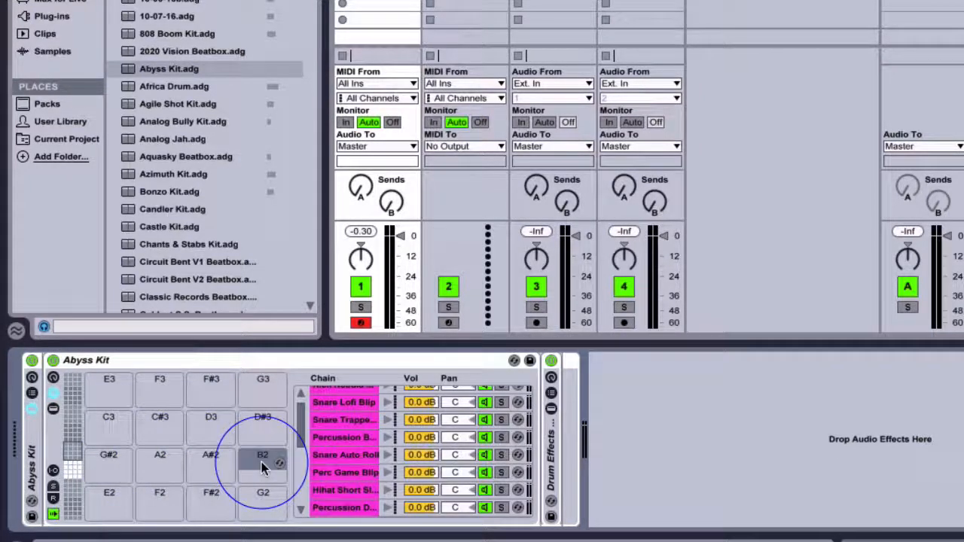
{"action": "left_click_drag", "start_coordinate": [261, 467], "coordinate": [357, 326]}
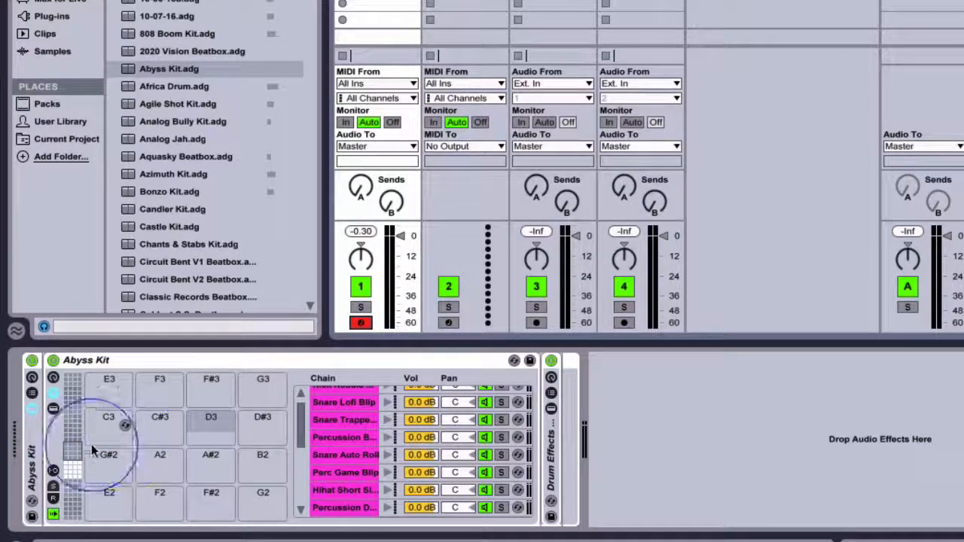
- View the drum rack's empty pad range from E6 to G7 and return to the kit's loaded pads
{"action": "left_click", "coordinate": [73, 469]}
{"action": "left_click", "coordinate": [73, 448]}
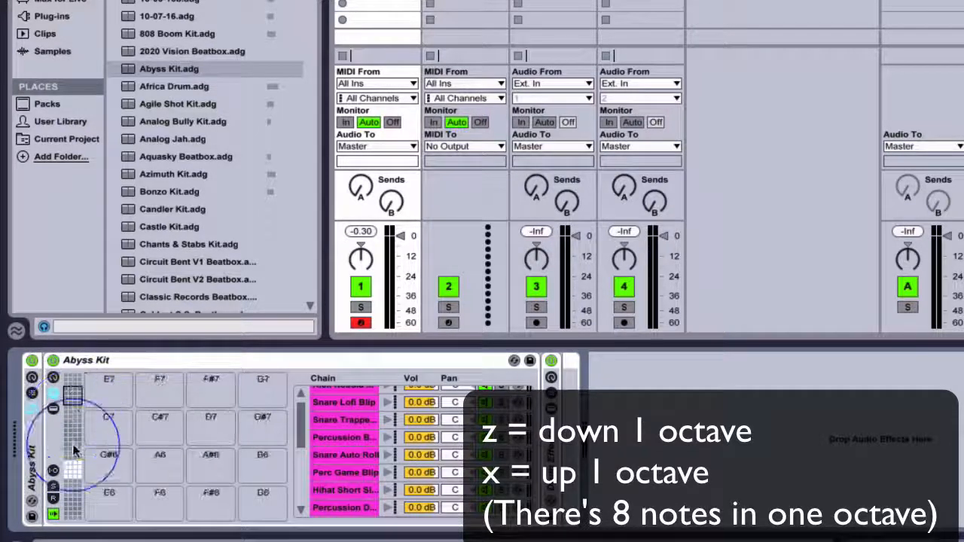
{"action": "left_click", "coordinate": [70, 470]}
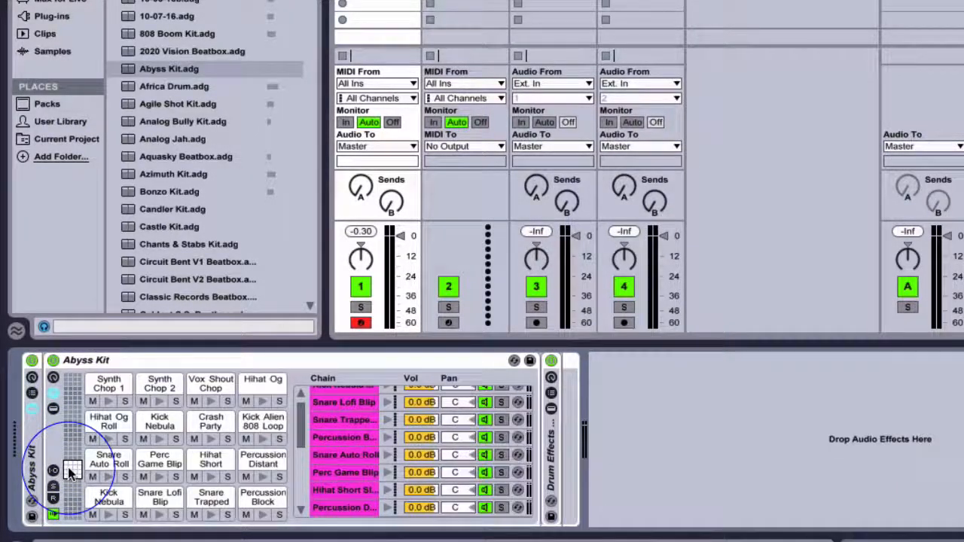
- Play the Synth Chop 1 pad and a short pattern alternating the Kick Nebula and Snare Trapped pads
{"action": "key", "text": "k"}
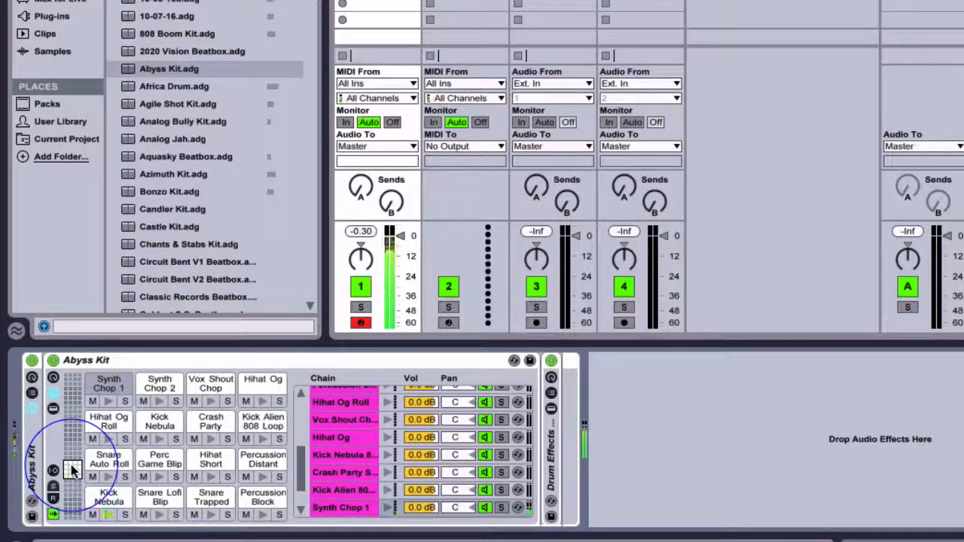
{"action": "key", "text": "a"}
{"action": "key", "text": "s"}
{"action": "key", "text": "a"}
{"action": "key", "text": "s"}
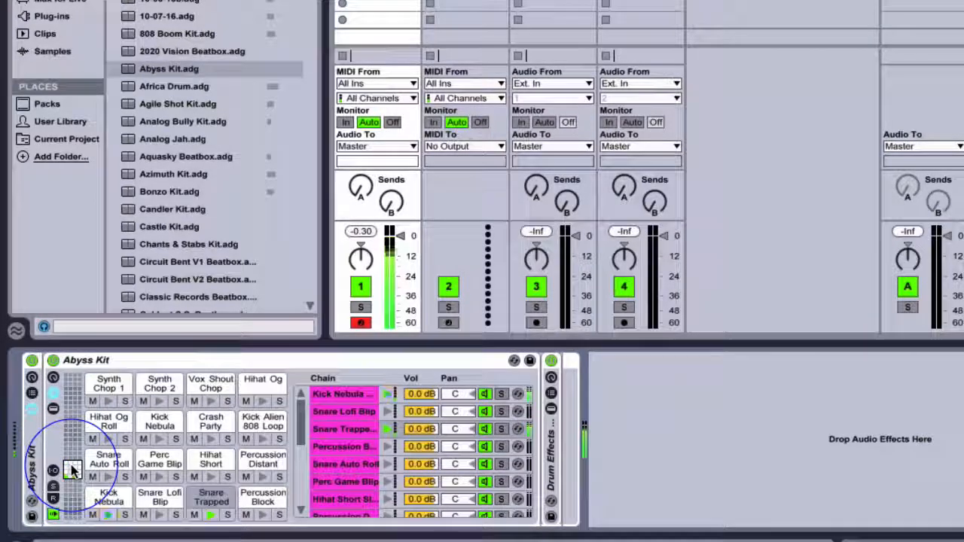
{"action": "key", "text": "a"}
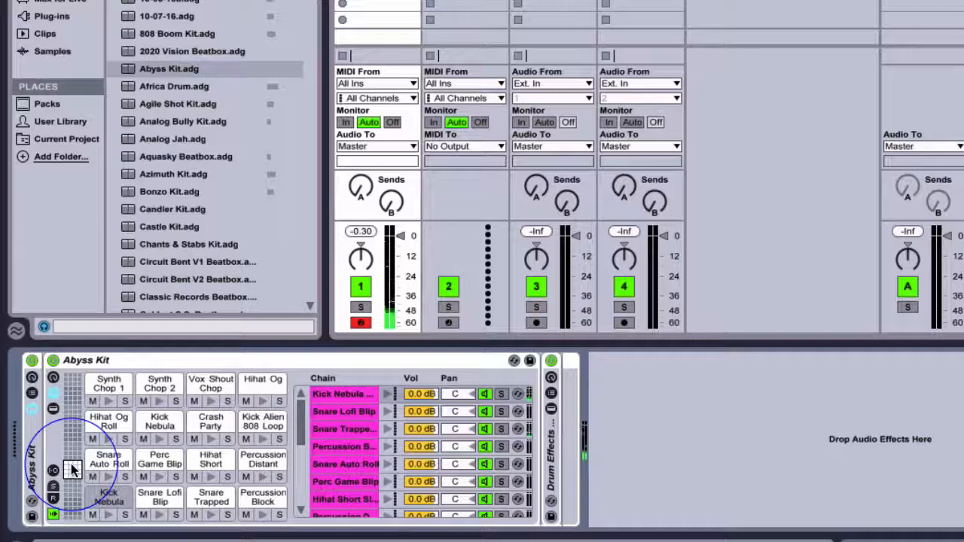
{"action": "key", "text": "s"}
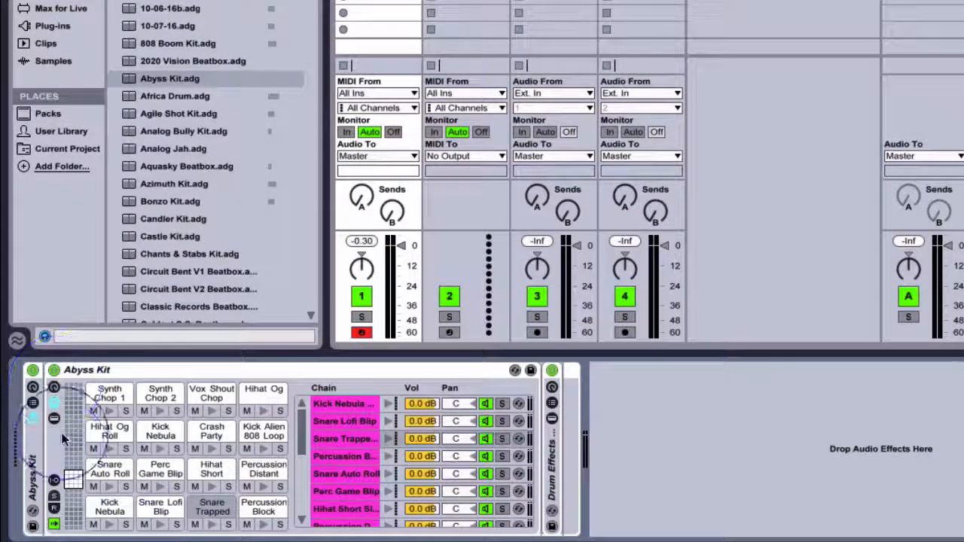
- Look at the Receive, Play, Choke and Audio To columns of the chain list and hide them again
{"action": "left_click", "coordinate": [54, 485]}
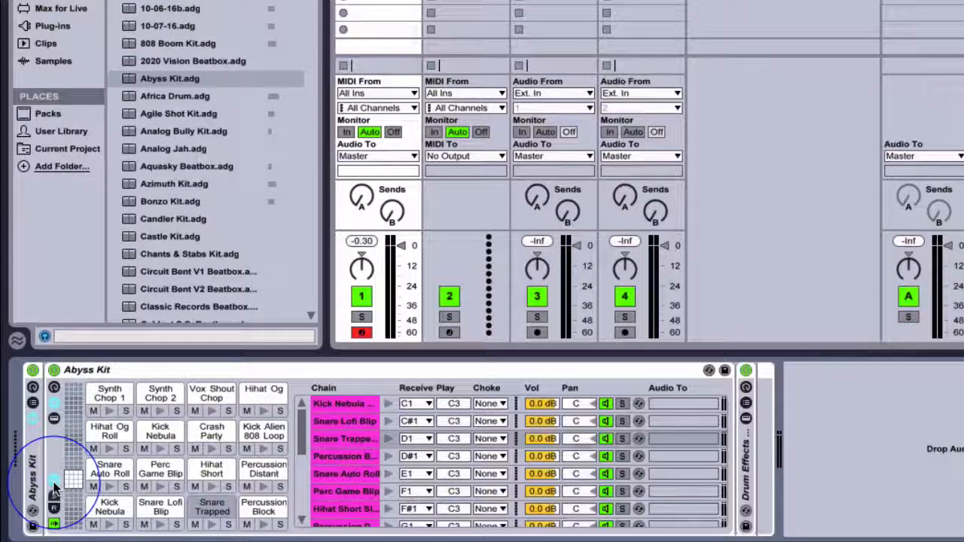
{"action": "left_click", "coordinate": [54, 484]}
{"action": "left_click", "coordinate": [55, 485]}
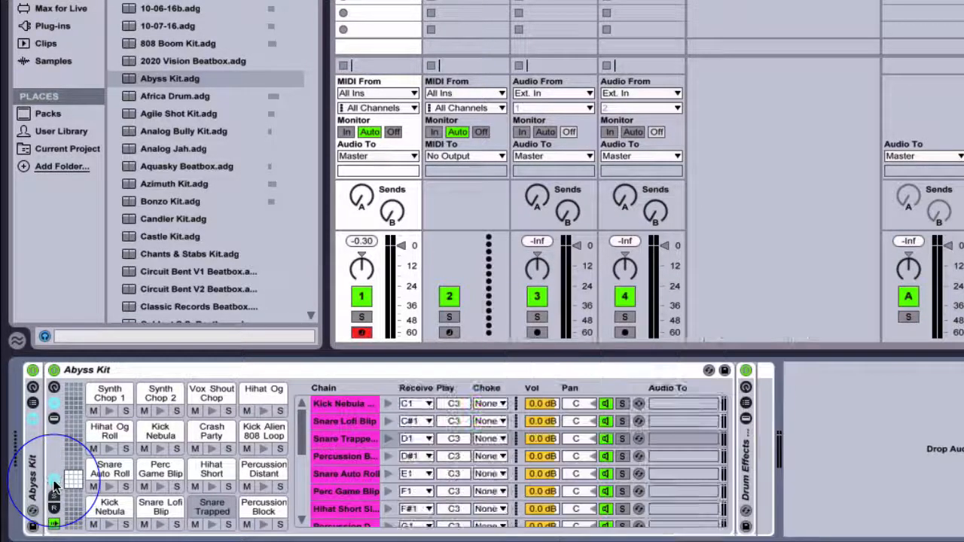
{"action": "left_click", "coordinate": [54, 485]}
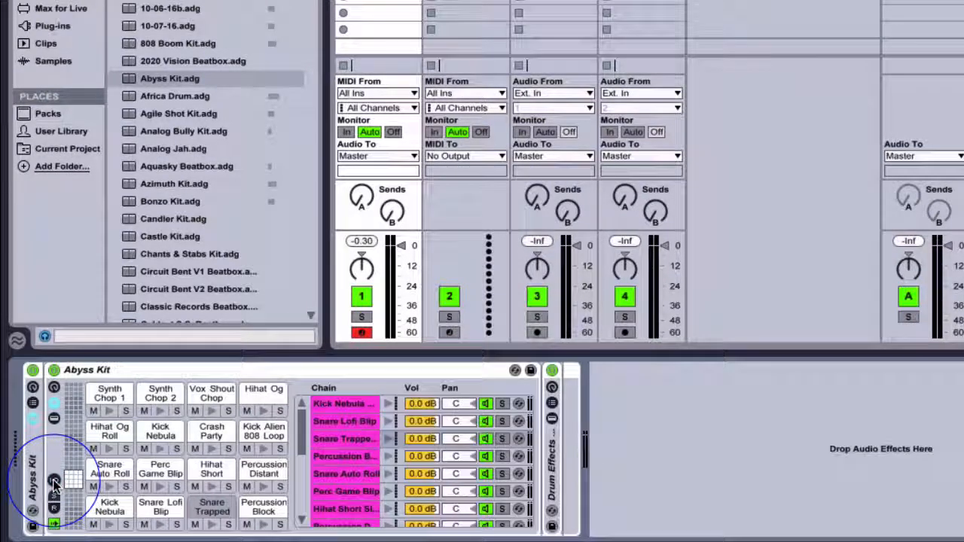
- Select the Kick Nebula, Snare Lofi Blip and Snare Auto Roll chains in turn
{"action": "left_click", "coordinate": [343, 402]}
{"action": "left_click", "coordinate": [344, 421]}
{"action": "left_click", "coordinate": [345, 473]}
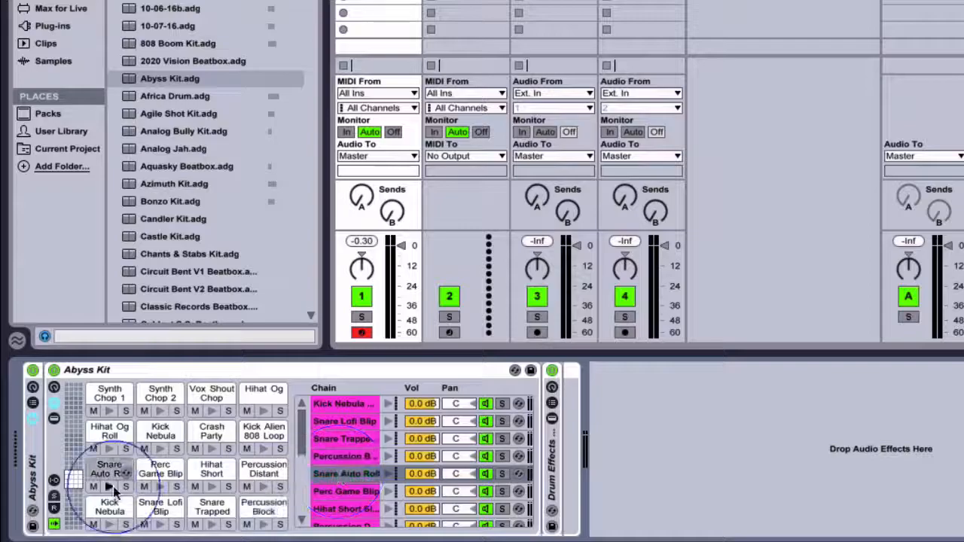
- Show the chain list's input and output settings and look through the Receive notes available for the first Kick Nebula chain
{"action": "left_click", "coordinate": [56, 484]}
{"action": "left_click", "coordinate": [55, 484]}
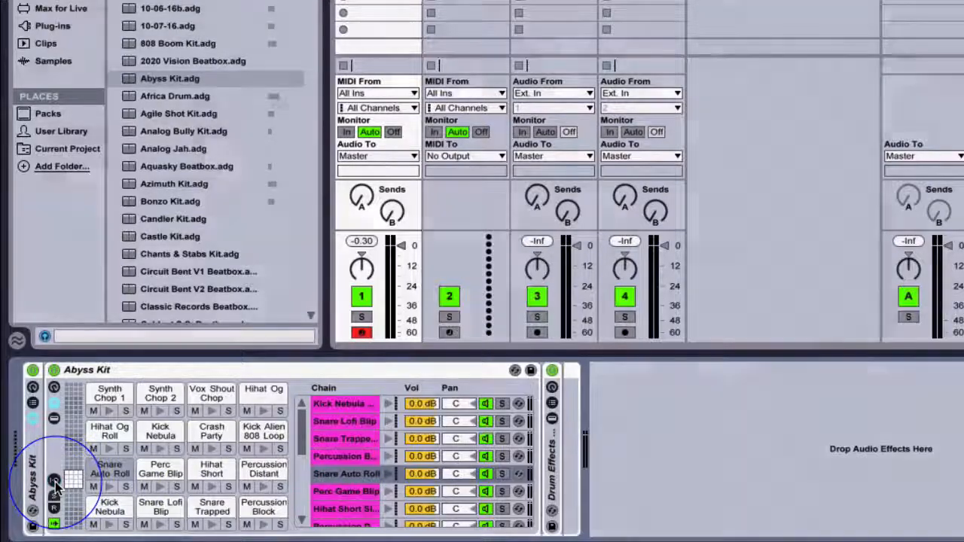
{"action": "left_click", "coordinate": [56, 484]}
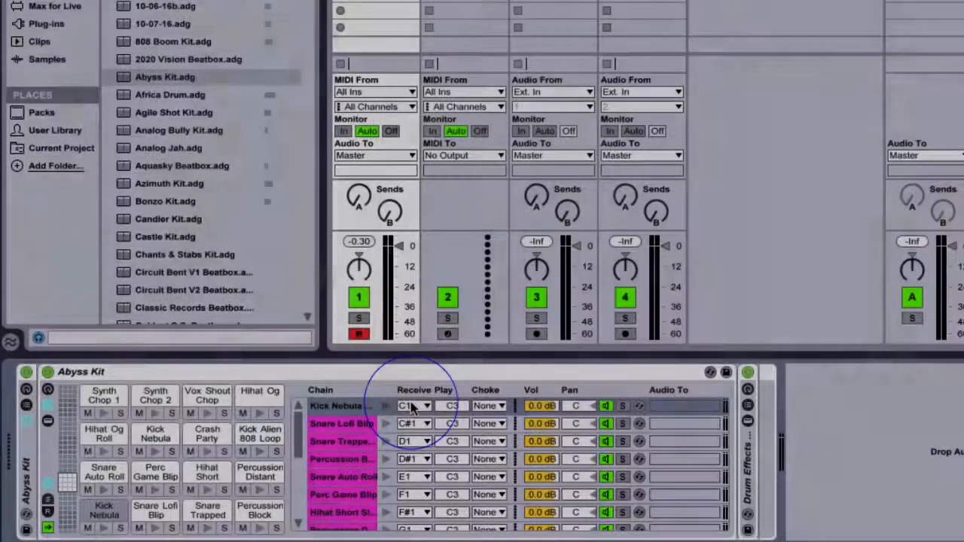
{"action": "left_click", "coordinate": [433, 405]}
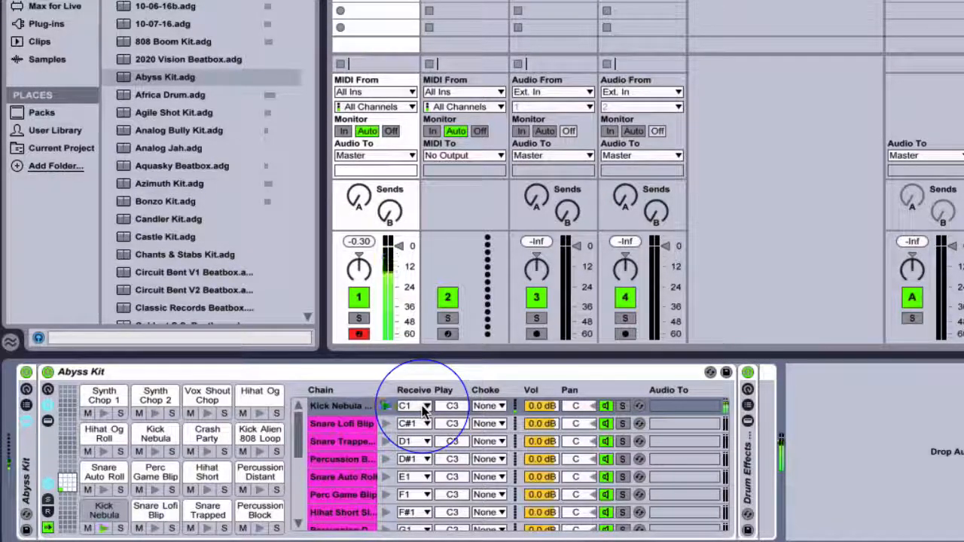
{"action": "left_click", "coordinate": [423, 407]}
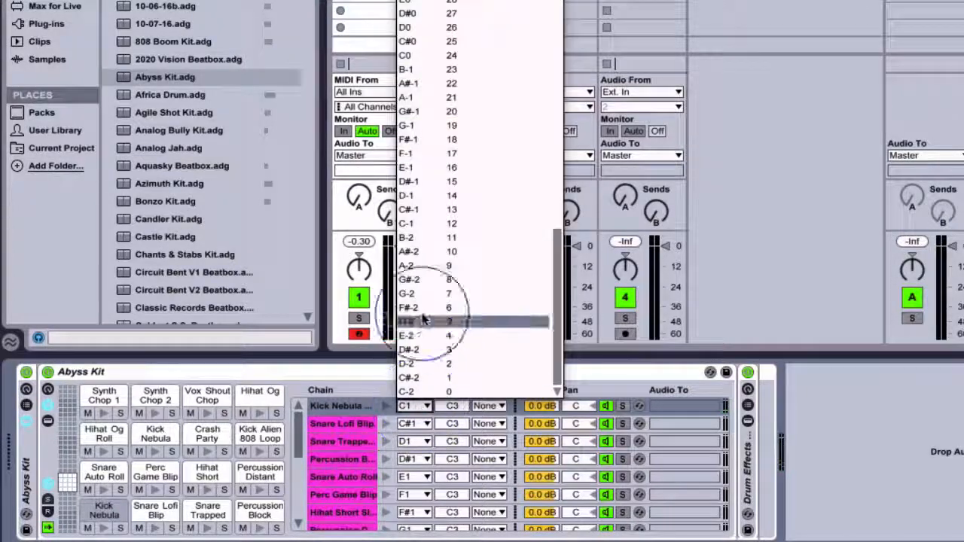
{"action": "left_click", "coordinate": [350, 420]}
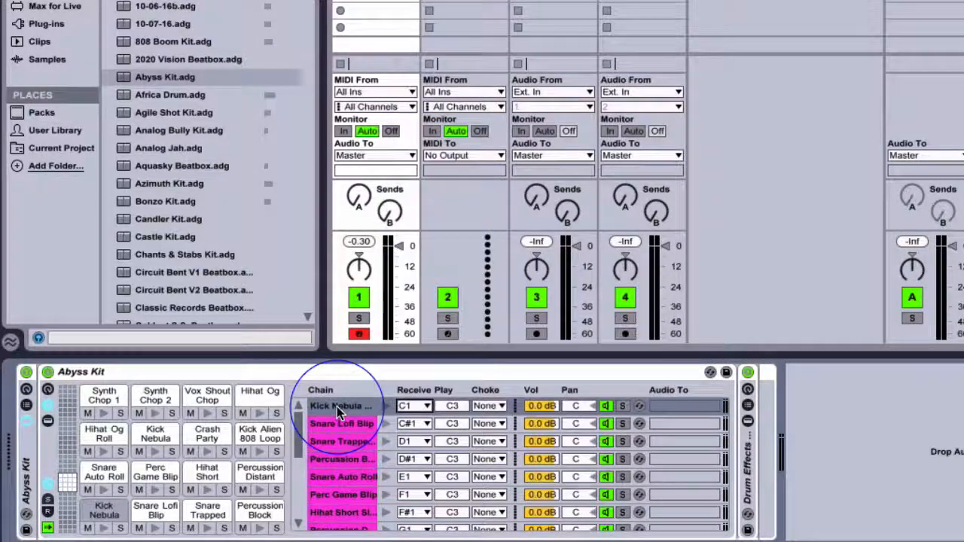
- Try choke group 1 on the first Kick Nebula chain and return it to None
{"action": "left_click", "coordinate": [482, 407]}
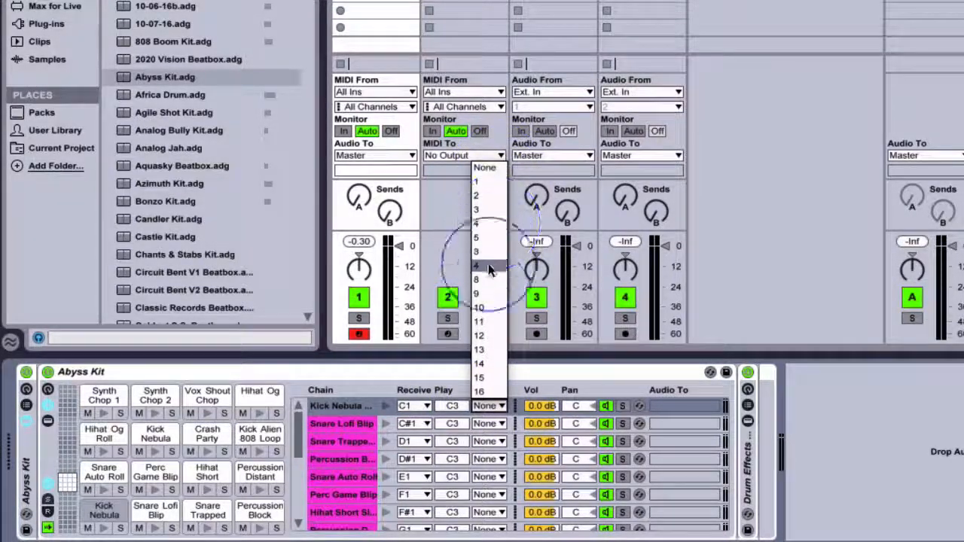
{"action": "left_click", "coordinate": [486, 182]}
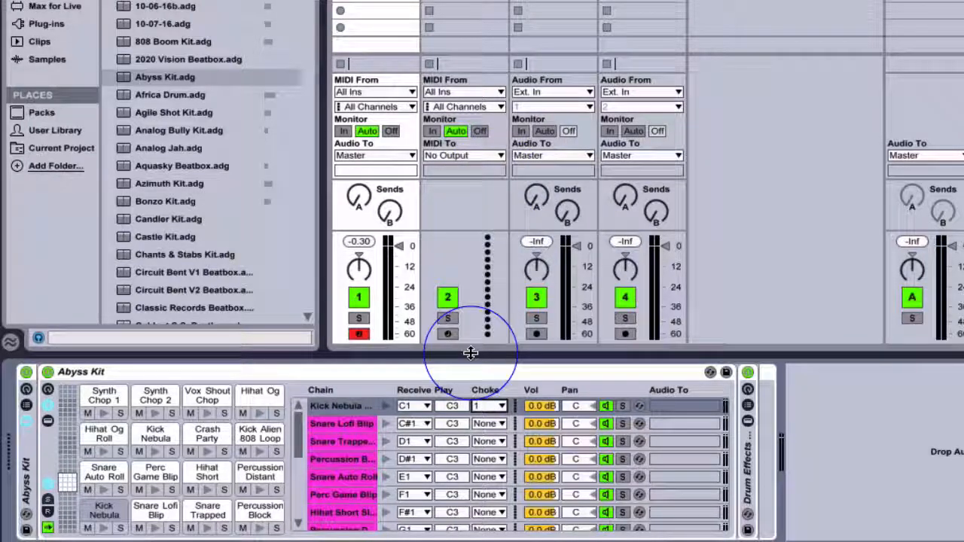
{"action": "left_click", "coordinate": [488, 406]}
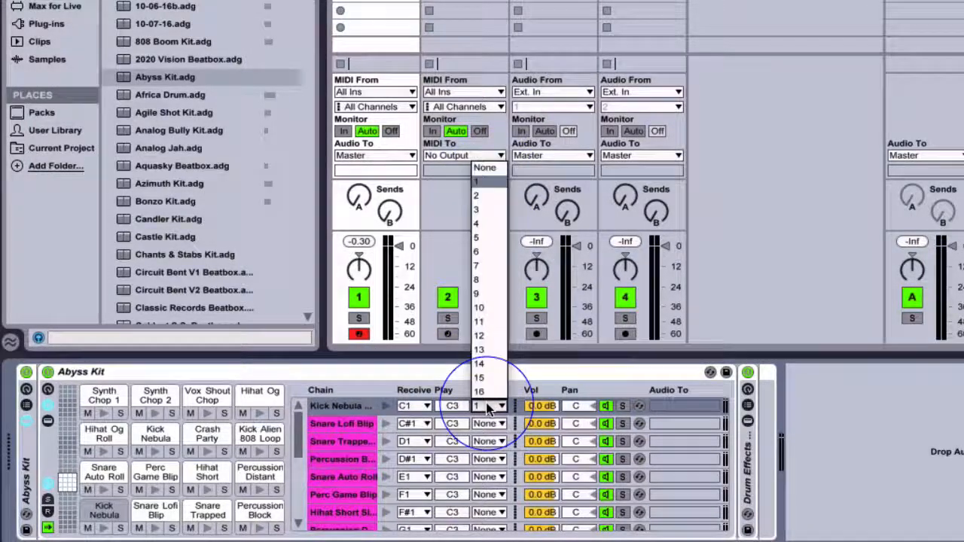
{"action": "left_click", "coordinate": [485, 168]}
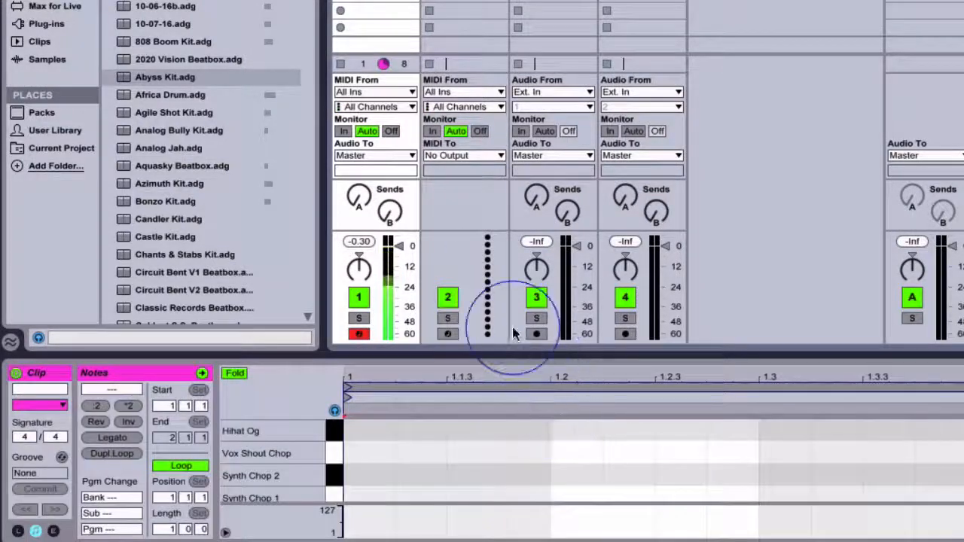
- Enlarge the MIDI note editor and look over the kit's lanes from Hihat Og to Kick Nebula Hard
{"action": "left_click_drag", "start_coordinate": [506, 353], "coordinate": [525, 130]}
{"action": "scroll", "coordinate": [531, 296], "scroll_direction": "down", "scroll_amount": 3}
{"action": "scroll", "coordinate": [531, 296], "scroll_direction": "up", "scroll_amount": 3}
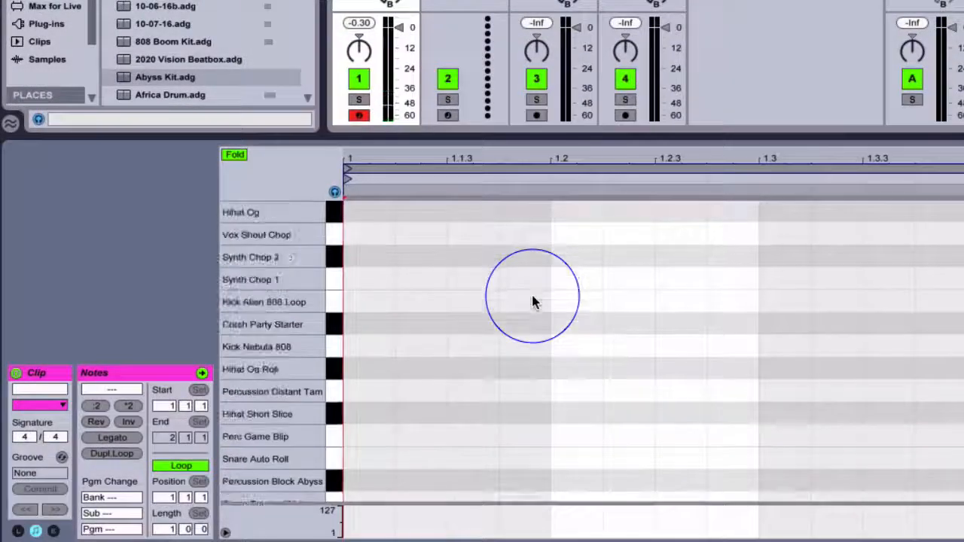
{"action": "scroll", "coordinate": [532, 296], "scroll_direction": "down", "scroll_amount": 3}
{"action": "left_click", "coordinate": [532, 296]}
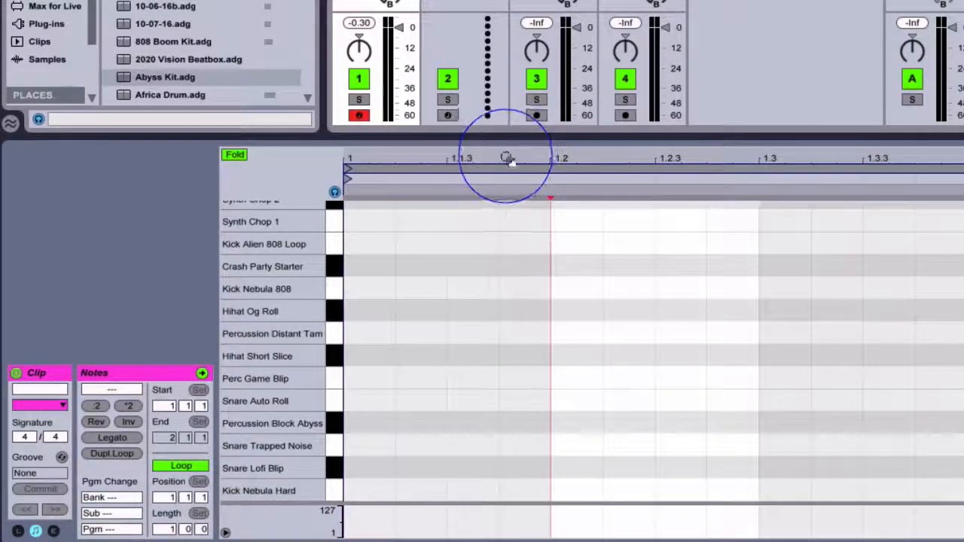
{"action": "scroll", "coordinate": [501, 349], "scroll_direction": "up", "scroll_amount": 3}
{"action": "scroll", "coordinate": [502, 349], "scroll_direction": "down", "scroll_amount": 3}
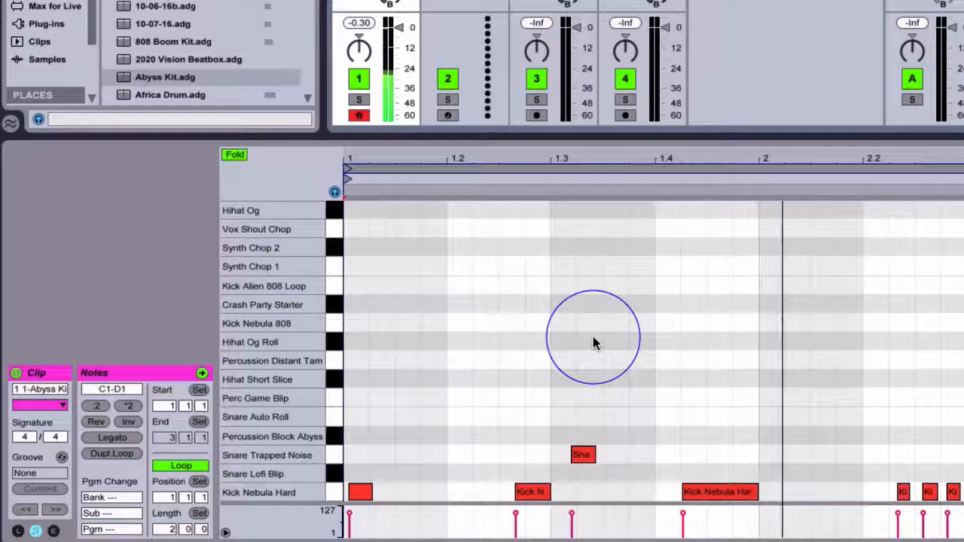
- Quantize the recorded kick and snare notes to 1/16, adjusting starts and ends by 97 %, and play the clip
{"action": "left_click", "coordinate": [593, 336]}
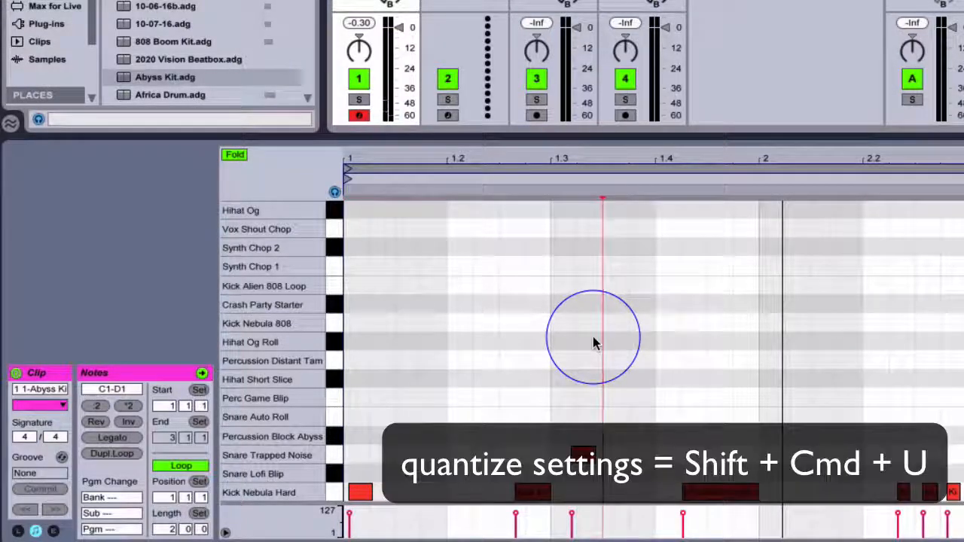
{"action": "key", "text": "shift+super+u"}
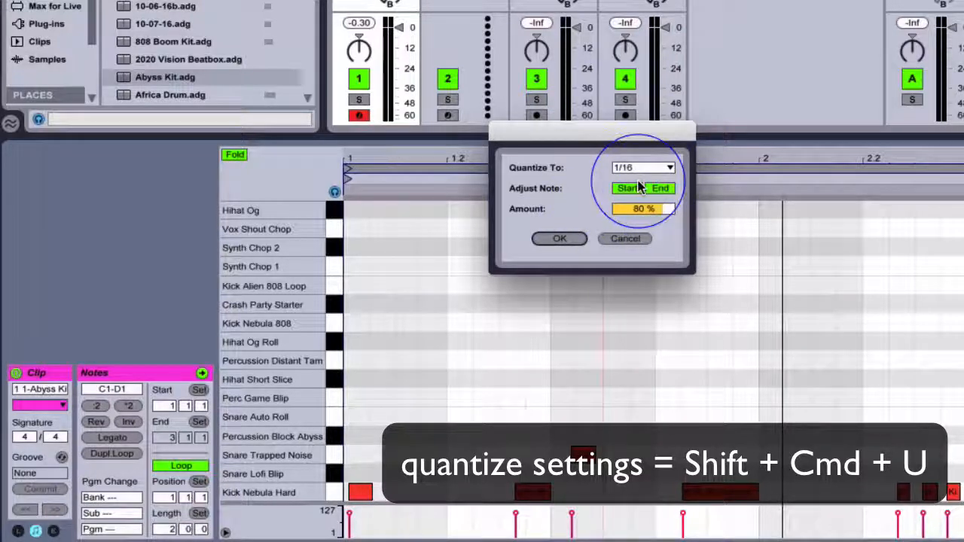
{"action": "left_click_drag", "start_coordinate": [638, 208], "coordinate": [639, 197]}
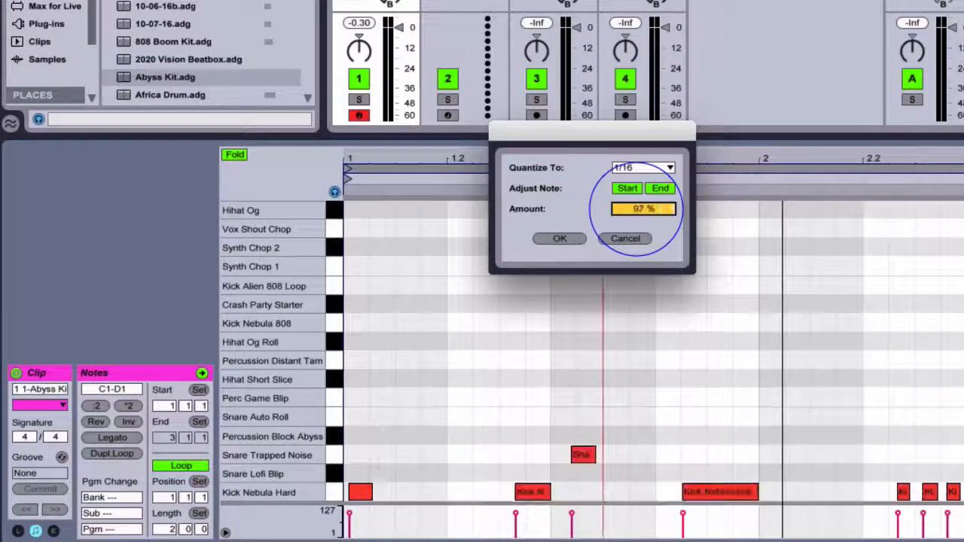
{"action": "left_click", "coordinate": [561, 240]}
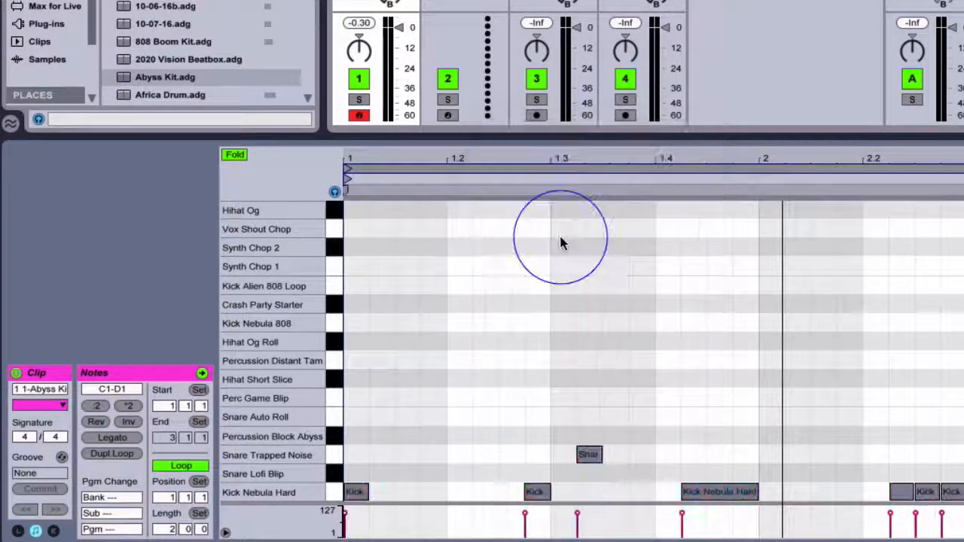
{"action": "left_click", "coordinate": [544, 299]}
{"action": "key", "text": "space"}
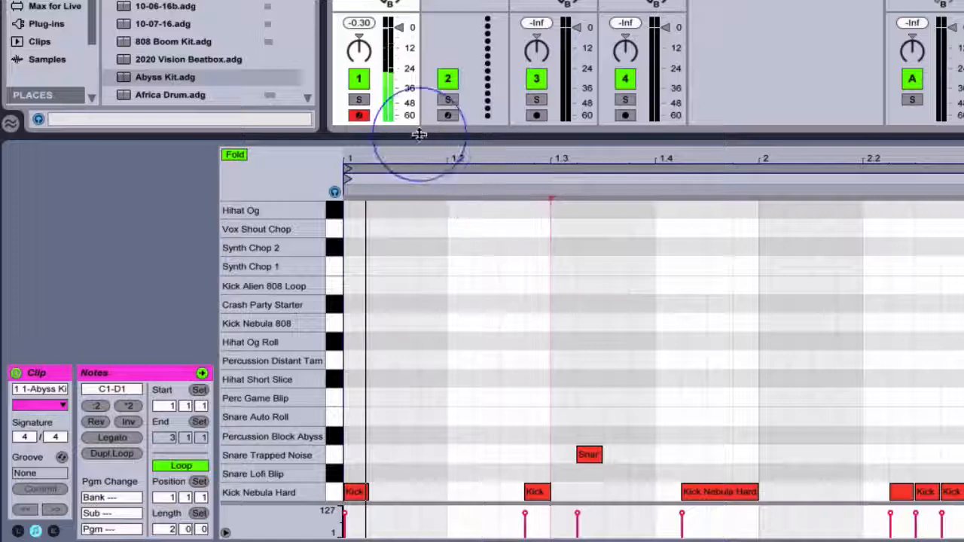
- Reduce the height of the MIDI note editor and return to the track's Abyss Kit drum rack
{"action": "left_click_drag", "start_coordinate": [419, 134], "coordinate": [421, 320]}
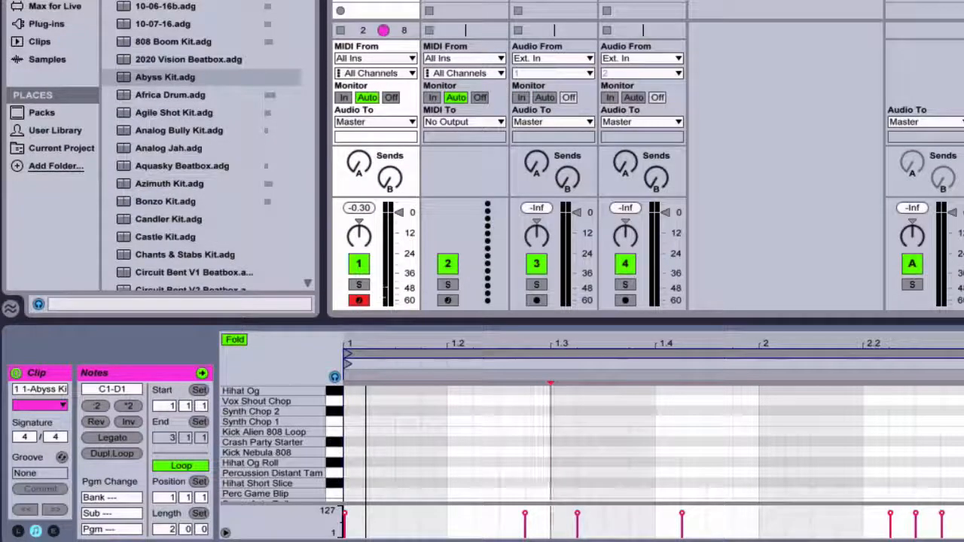
{"action": "key", "text": "Down"}
{"action": "key", "text": "Down"}
{"action": "left_click", "coordinate": [380, 1]}
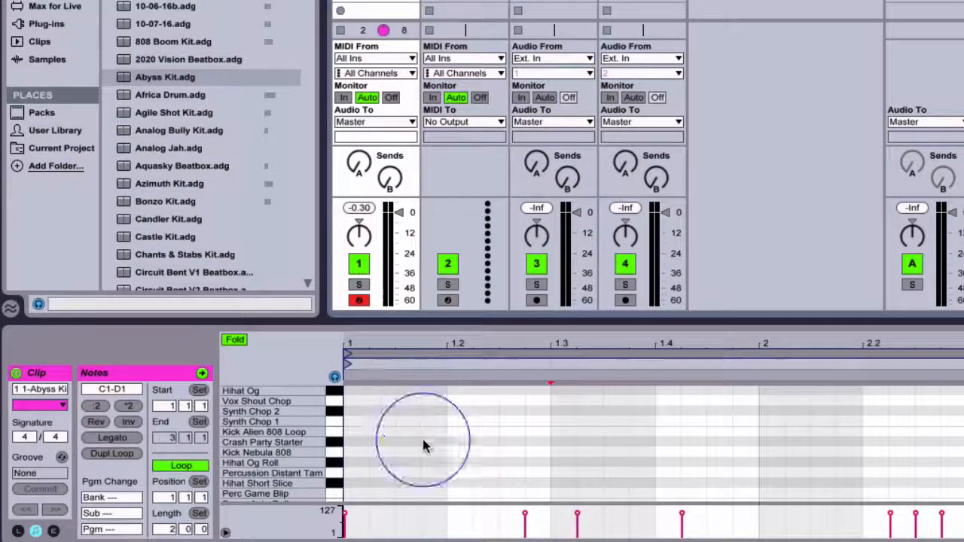
{"action": "key", "text": "shift+Tab"}
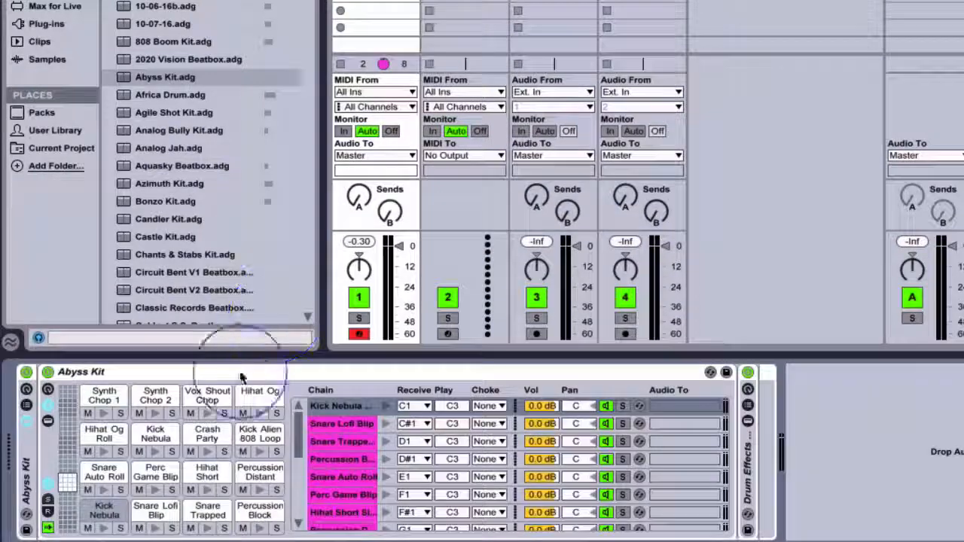
- Audition the kit's chains down to Hihat Og and assign the Hihat Og chain to choke group 1
{"action": "left_click", "coordinate": [385, 424]}
{"action": "scroll", "coordinate": [419, 451], "scroll_direction": "down", "scroll_amount": 5}
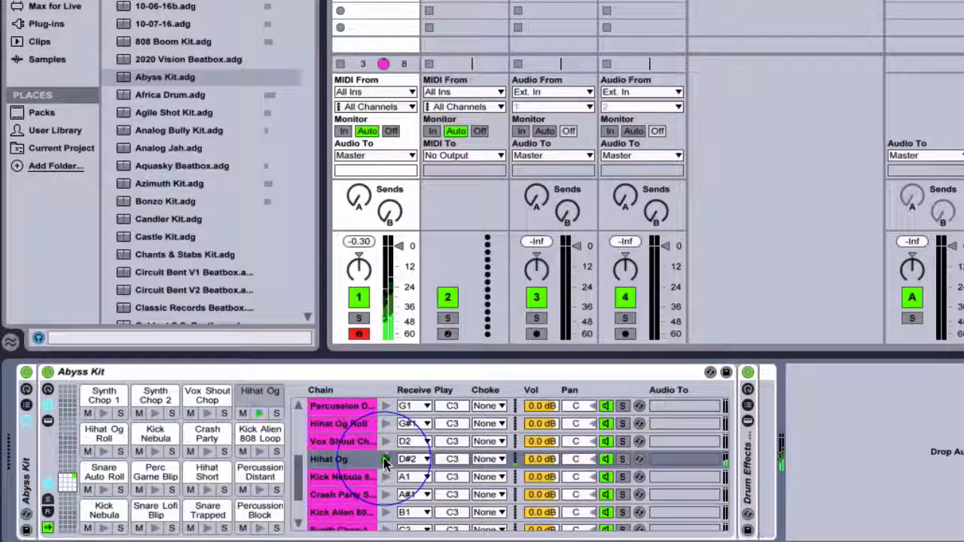
{"action": "left_click", "coordinate": [499, 459]}
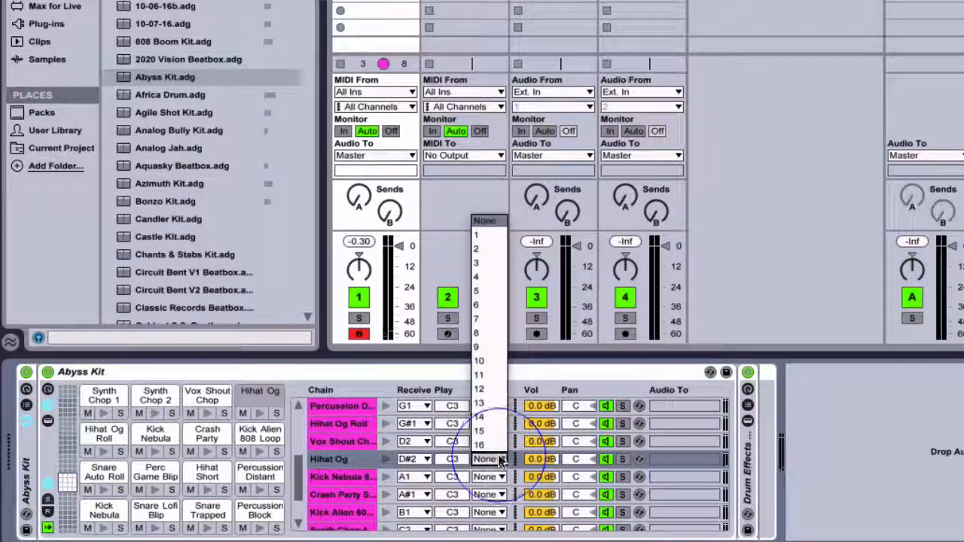
{"action": "left_click", "coordinate": [487, 235]}
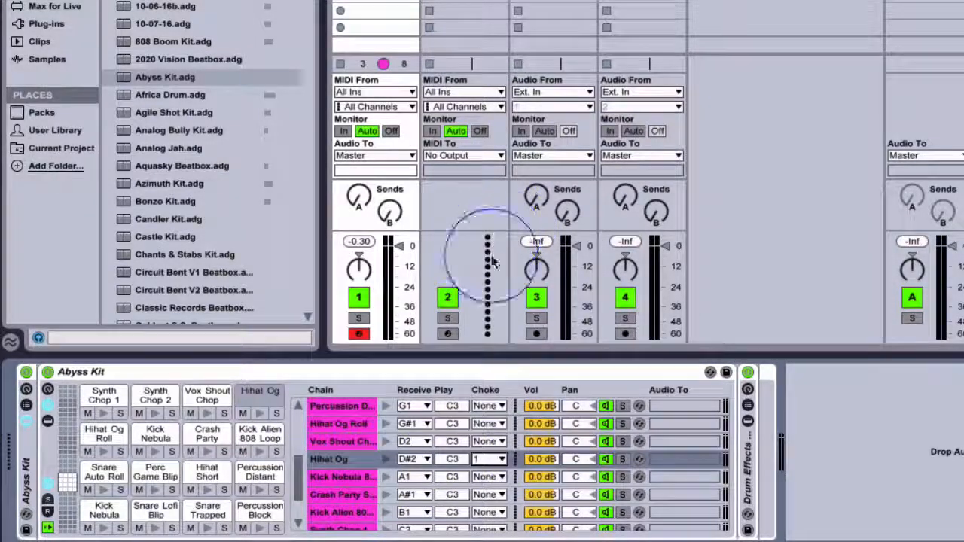
- Audition the Vox Shout Chop chain and assign it to choke group 1
{"action": "left_click", "coordinate": [353, 441]}
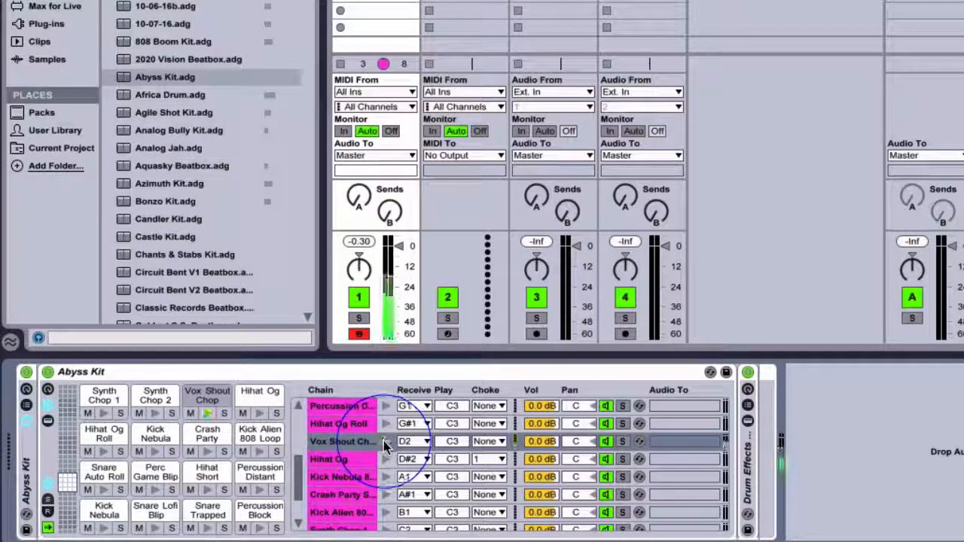
{"action": "left_click", "coordinate": [496, 443]}
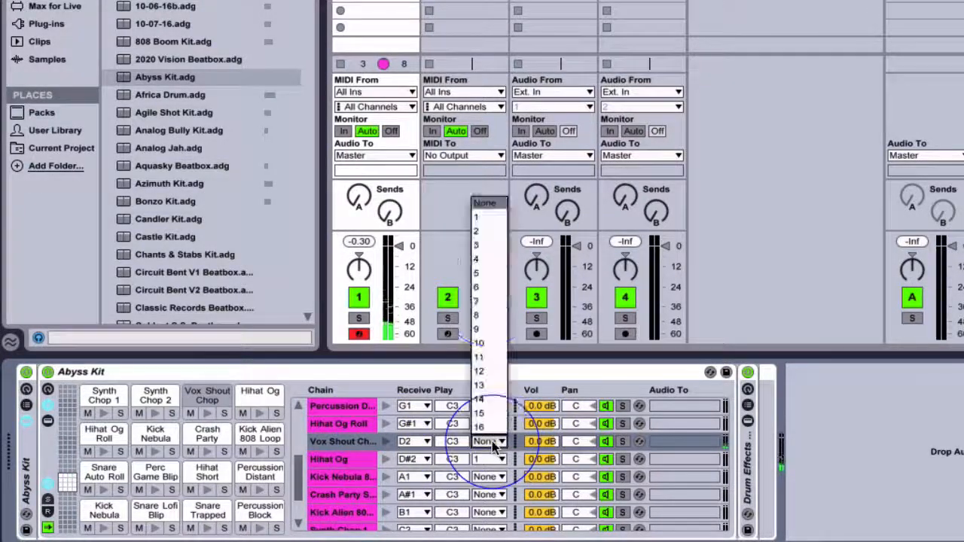
{"action": "left_click", "coordinate": [486, 218]}
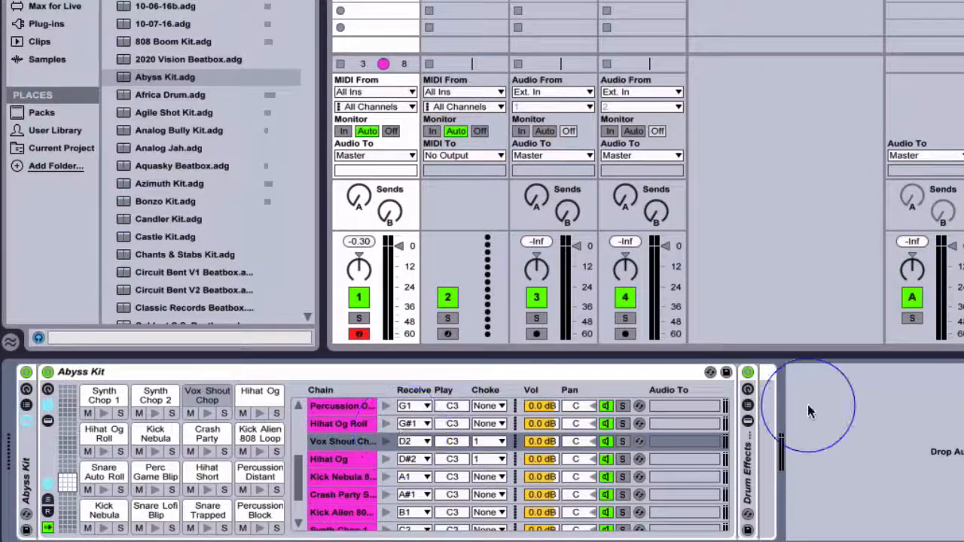
- Look over the Drum Effects rack's devices and chain list, and hide them again
{"action": "left_click", "coordinate": [748, 421]}
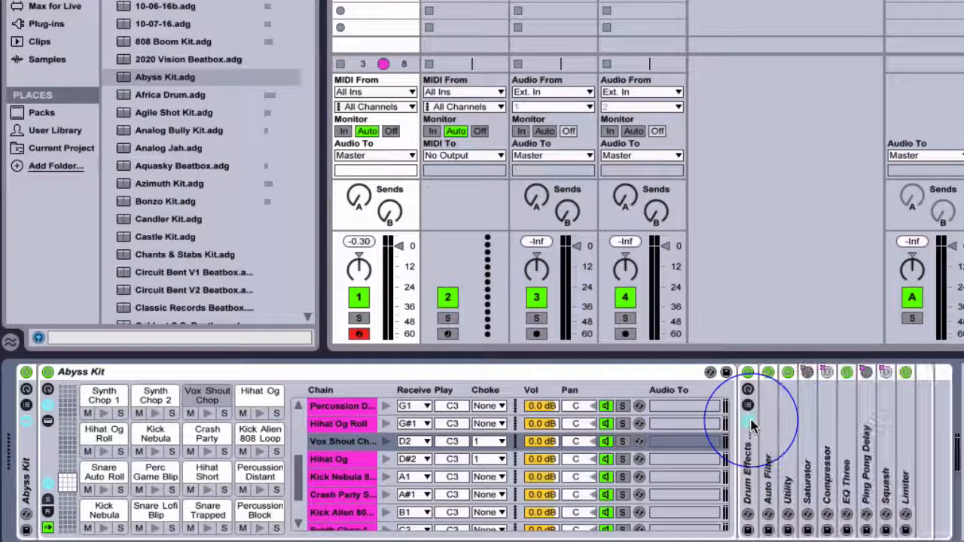
{"action": "left_click", "coordinate": [747, 410]}
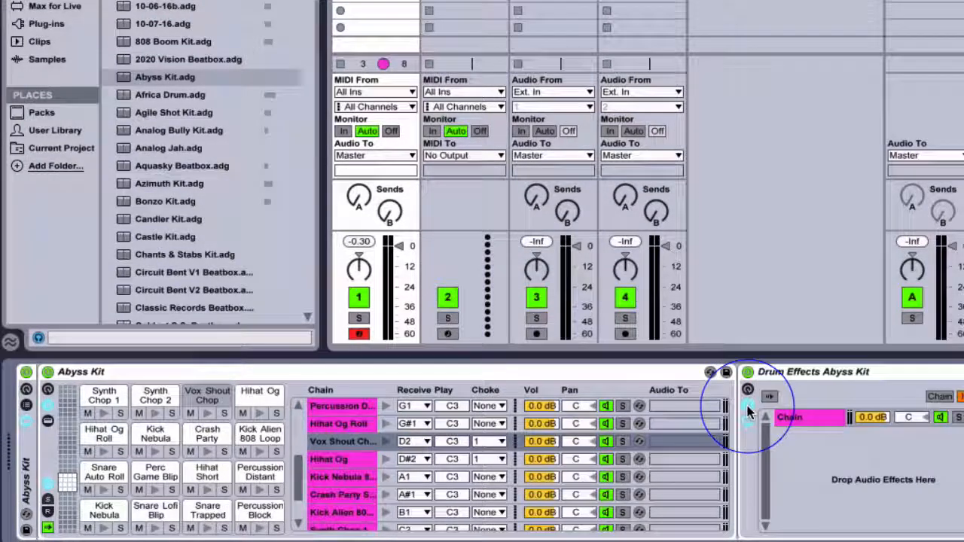
{"action": "left_click", "coordinate": [748, 407]}
{"action": "left_click", "coordinate": [748, 422]}
- Open the Vox Shout Chop chain's sampler device and examine its waveform and the Classic, 1-Shot and Slice modes
{"action": "double_click", "coordinate": [333, 444]}
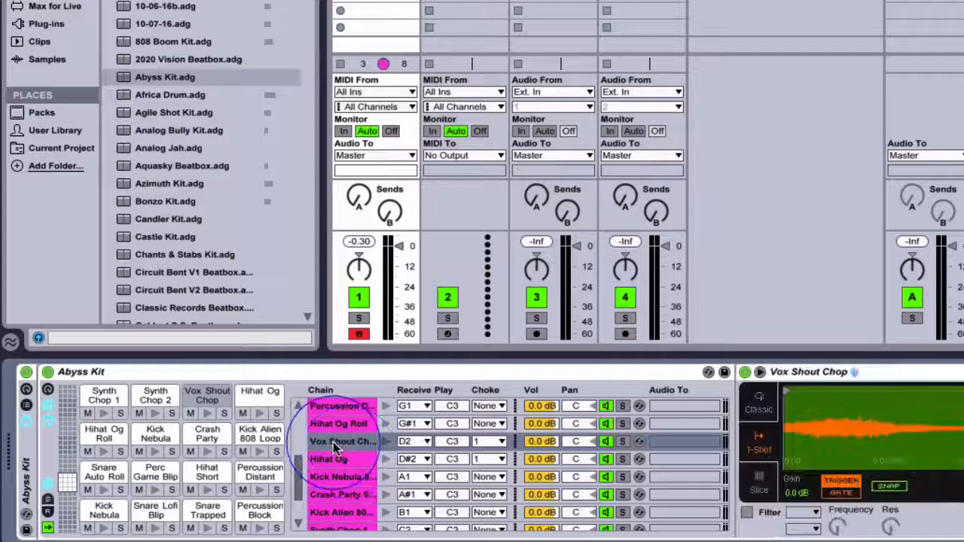
{"action": "scroll", "coordinate": [807, 426], "scroll_direction": "right", "scroll_amount": 3}
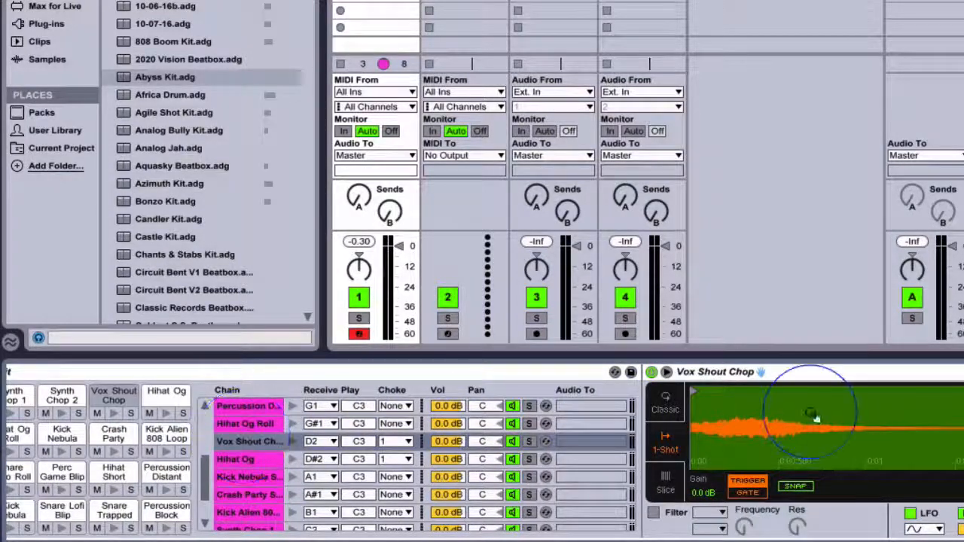
{"action": "scroll", "coordinate": [743, 410], "scroll_direction": "right", "scroll_amount": 3}
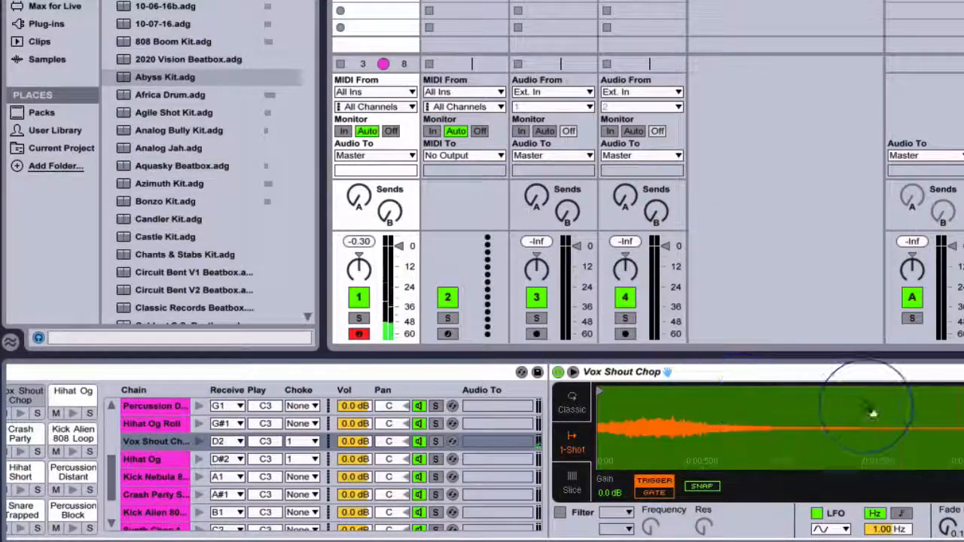
{"action": "left_click", "coordinate": [676, 374]}
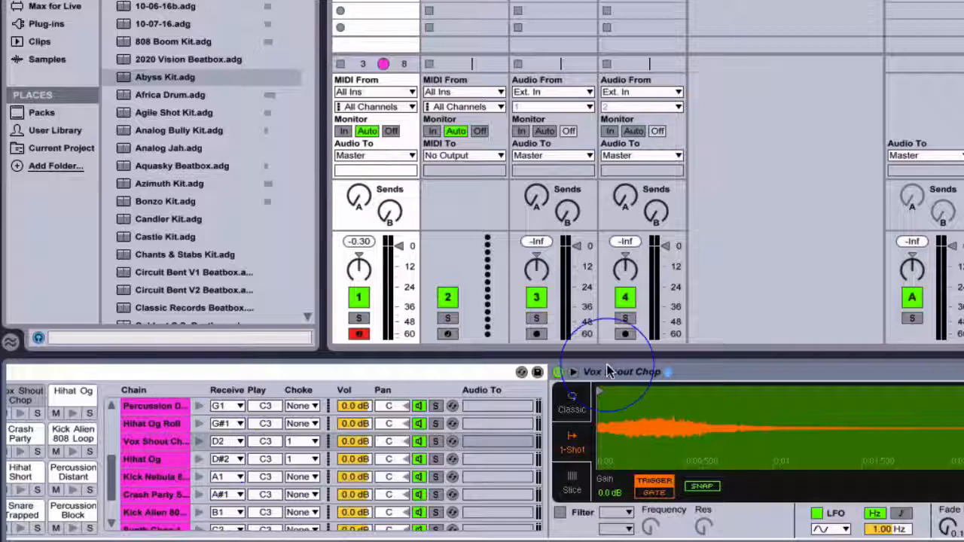
{"action": "left_click_drag", "start_coordinate": [601, 392], "coordinate": [575, 402]}
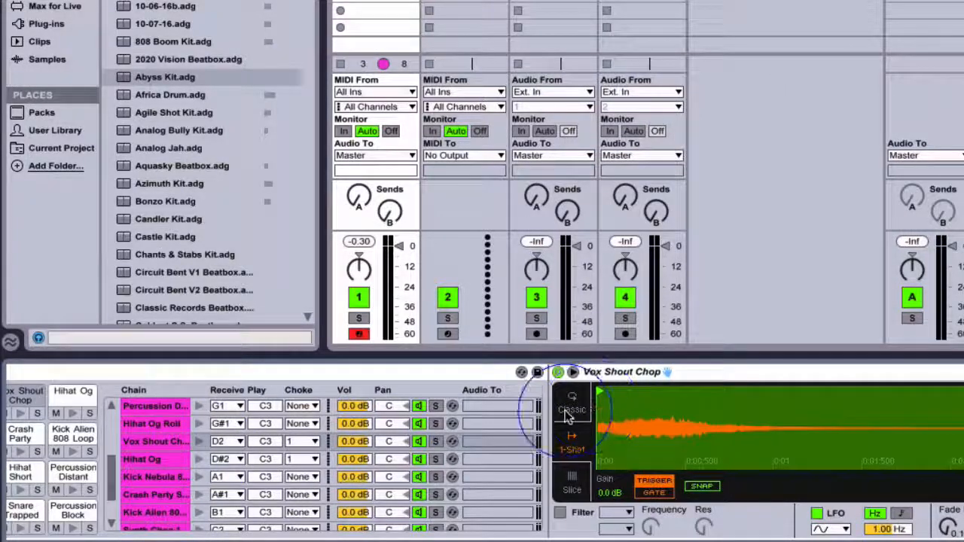
{"action": "left_click", "coordinate": [164, 443]}
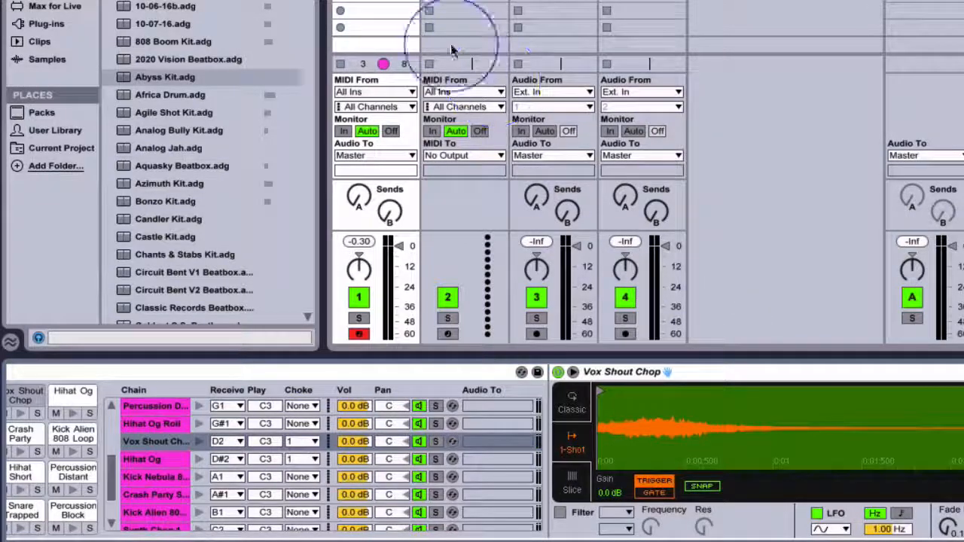
- Open the 1-Abyss Kit clip, audition the Vox Shout Chop lane and add 1/16 notes on it at 1.2.3, 1.4.4 and 2.4
{"action": "double_click", "coordinate": [377, 2]}
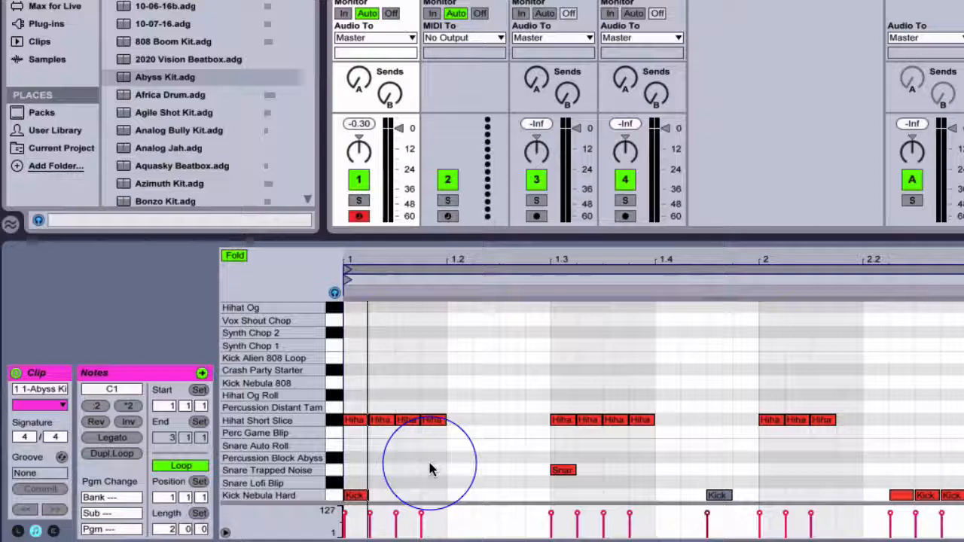
{"action": "left_click", "coordinate": [336, 317]}
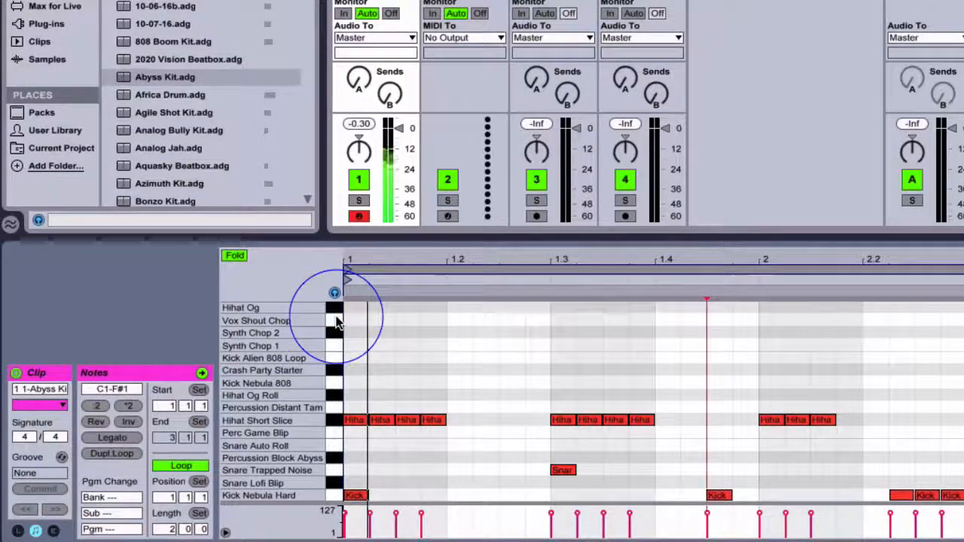
{"action": "double_click", "coordinate": [502, 321]}
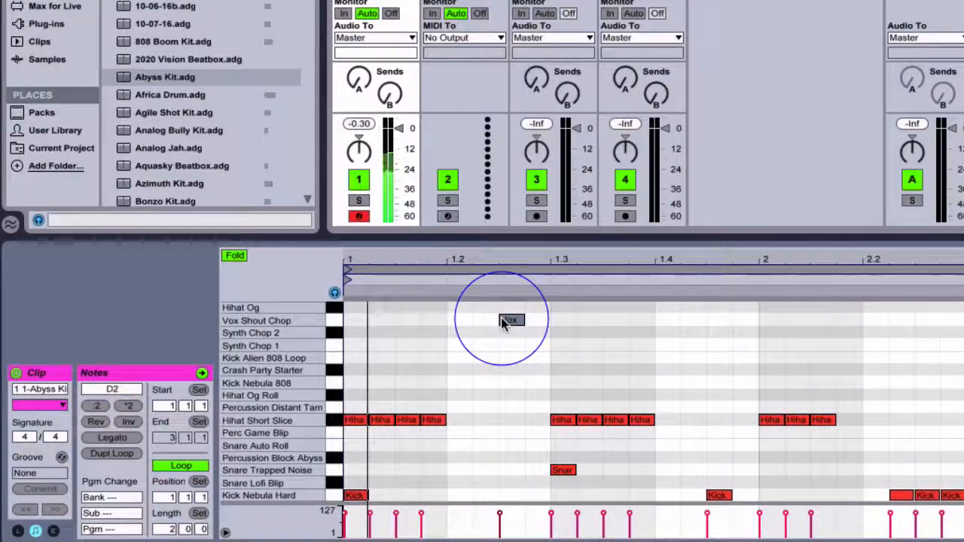
{"action": "double_click", "coordinate": [734, 321]}
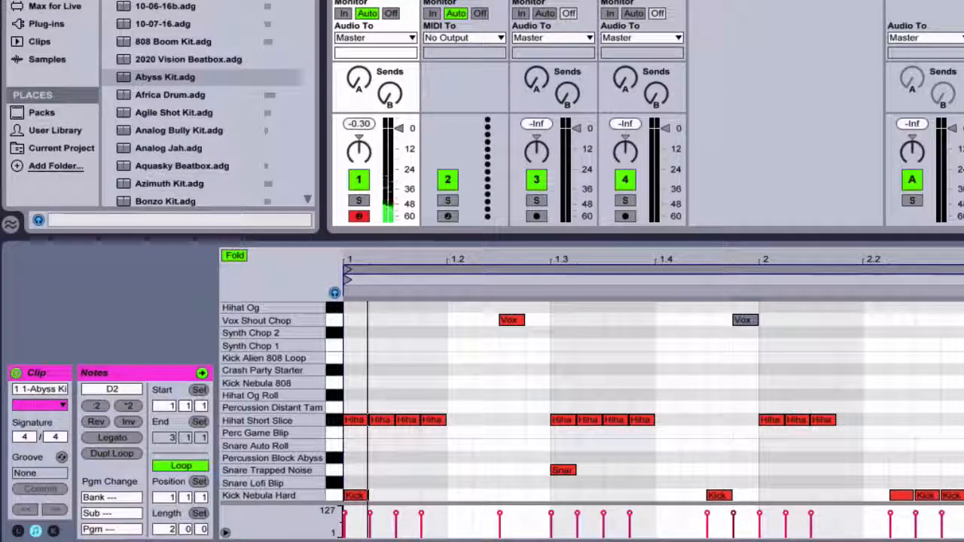
{"action": "left_click", "coordinate": [958, 321]}
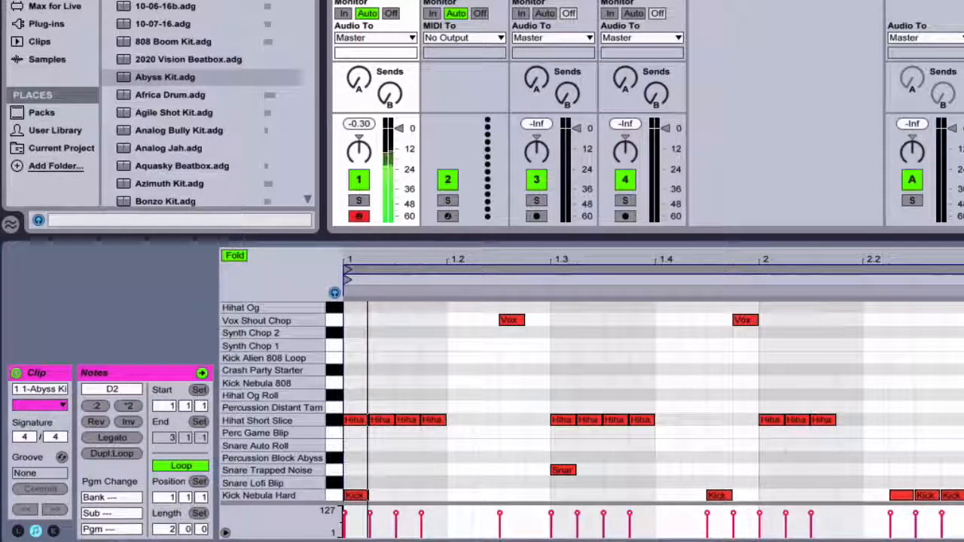
{"action": "left_click", "coordinate": [874, 371]}
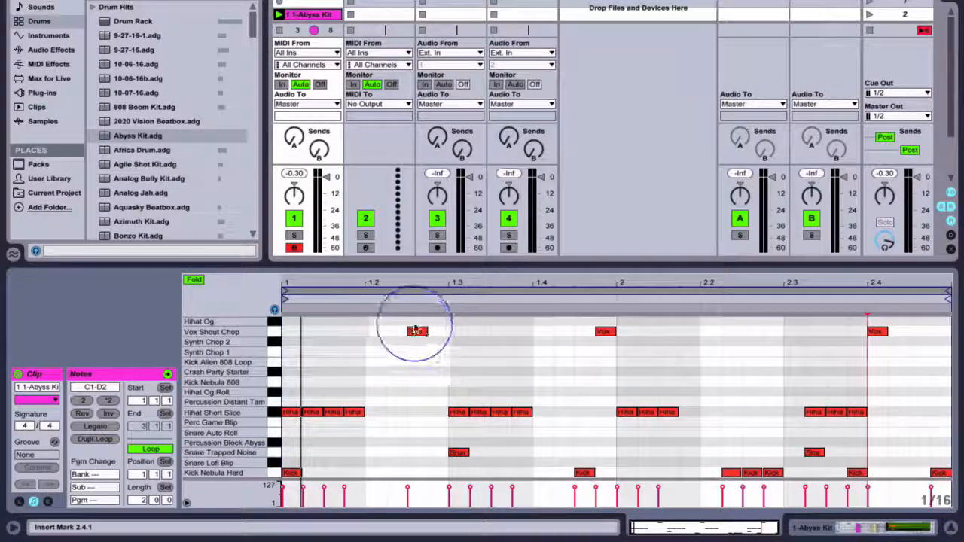
- Set the Hihat Og chain's choke to None and assign the Hihat Short Slice chain to choke group 1
{"action": "mouse_move", "coordinate": [426, 331]}
{"action": "left_mouse_down"}
{"action": "mouse_move", "coordinate": [555, 339]}
{"action": "mouse_move", "coordinate": [423, 341]}
{"action": "left_mouse_up"}
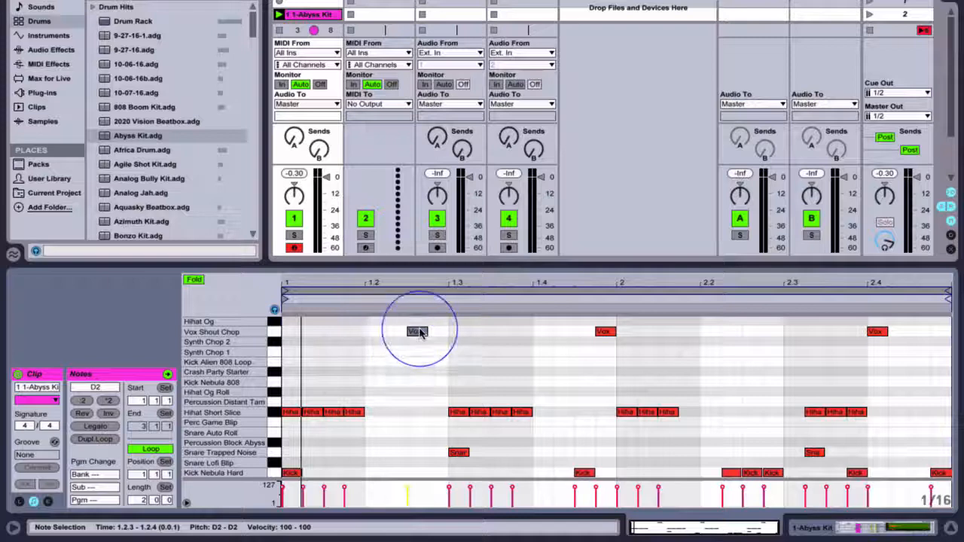
{"action": "left_click", "coordinate": [454, 424]}
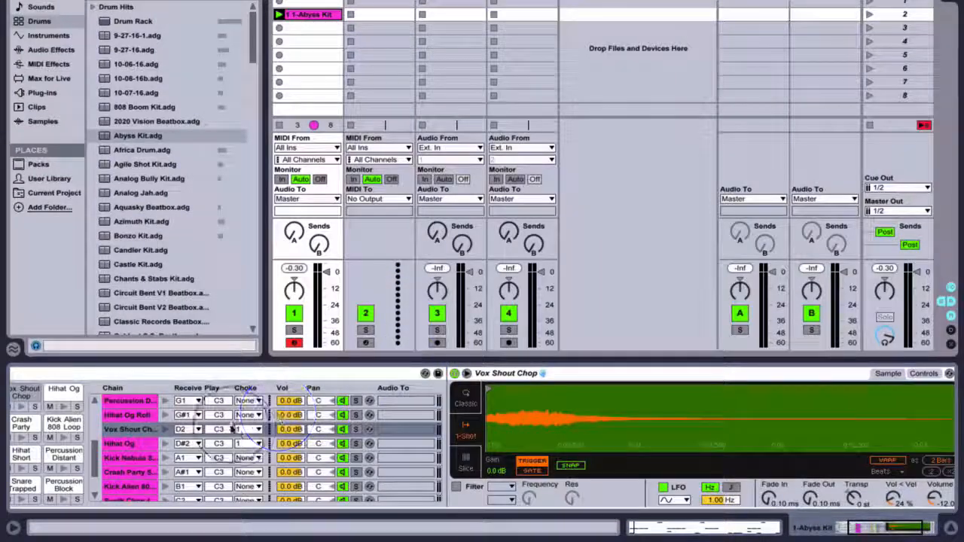
{"action": "left_click", "coordinate": [248, 443]}
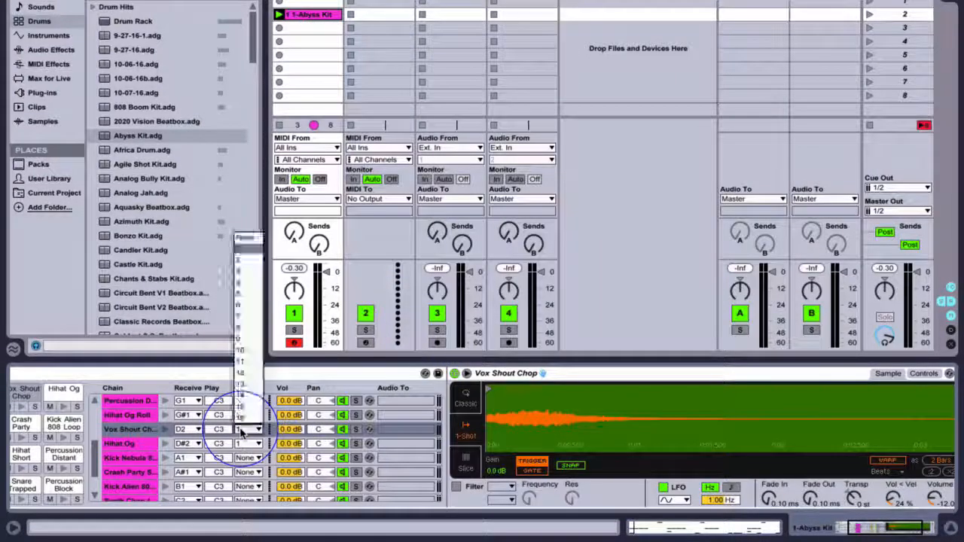
{"action": "left_click", "coordinate": [241, 443]}
{"action": "left_click", "coordinate": [241, 444]}
{"action": "left_click", "coordinate": [243, 444]}
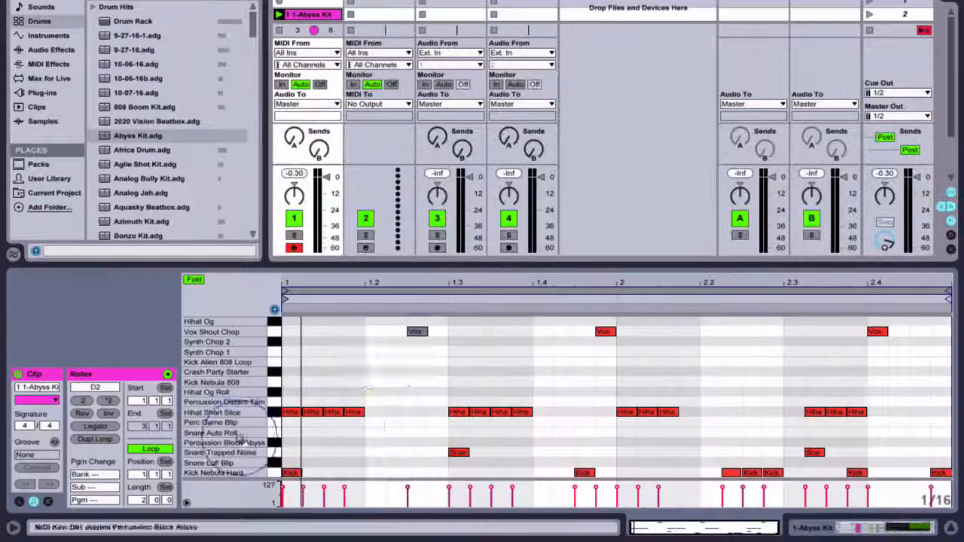
{"action": "left_click", "coordinate": [447, 410]}
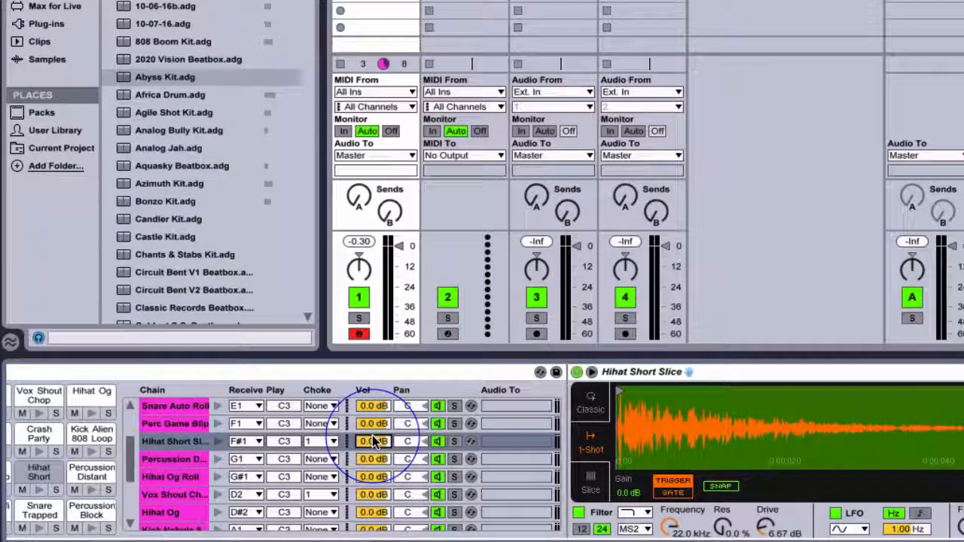
- Lower the Hihat Short Slice chain's volume to -2.0 dB with the clip playing
{"action": "left_click_drag", "start_coordinate": [372, 441], "coordinate": [372, 450]}
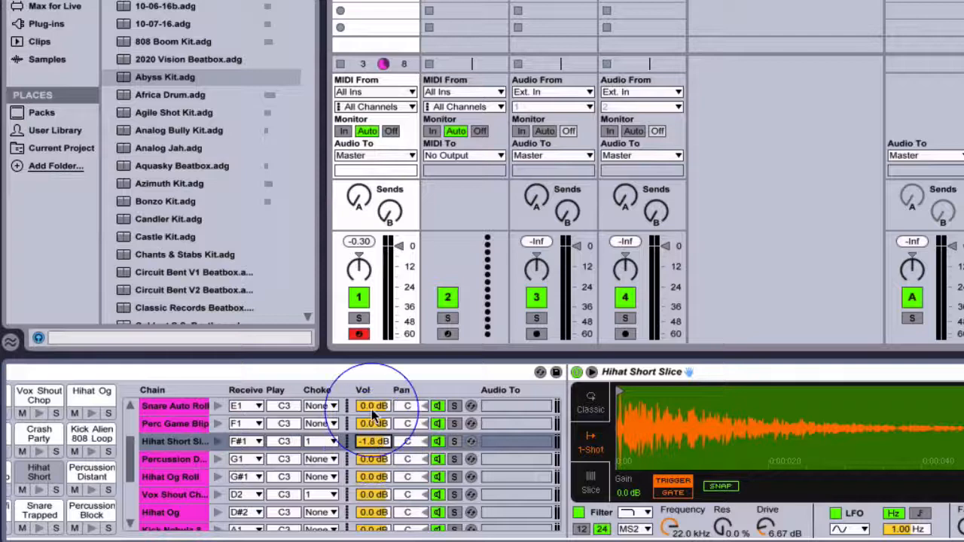
{"action": "scroll", "coordinate": [375, 414], "scroll_direction": "up", "scroll_amount": 3}
{"action": "scroll", "coordinate": [374, 414], "scroll_direction": "down", "scroll_amount": 3}
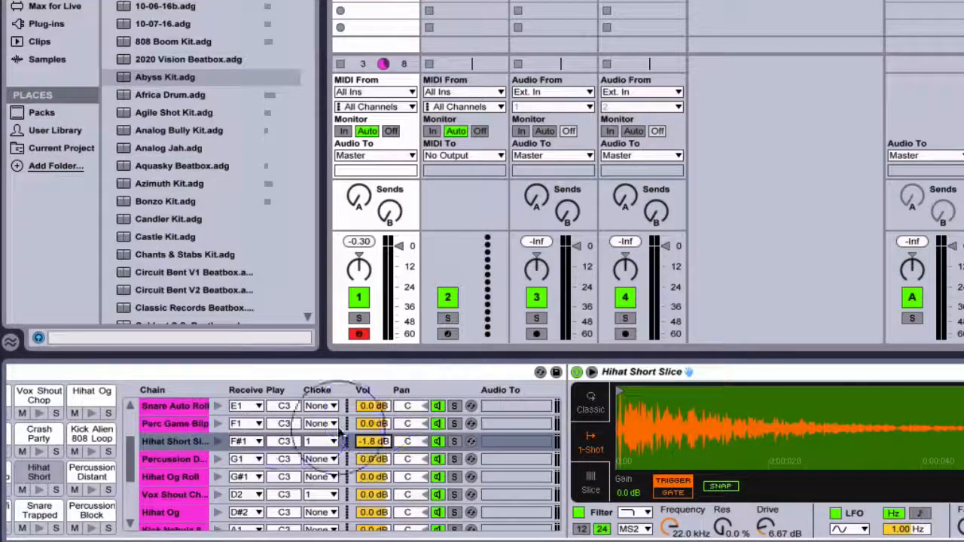
{"action": "left_click", "coordinate": [185, 442]}
{"action": "mouse_move", "coordinate": [370, 449]}
{"action": "left_mouse_down"}
{"action": "mouse_move", "coordinate": [370, 479]}
{"action": "mouse_move", "coordinate": [370, 468]}
{"action": "left_mouse_up"}
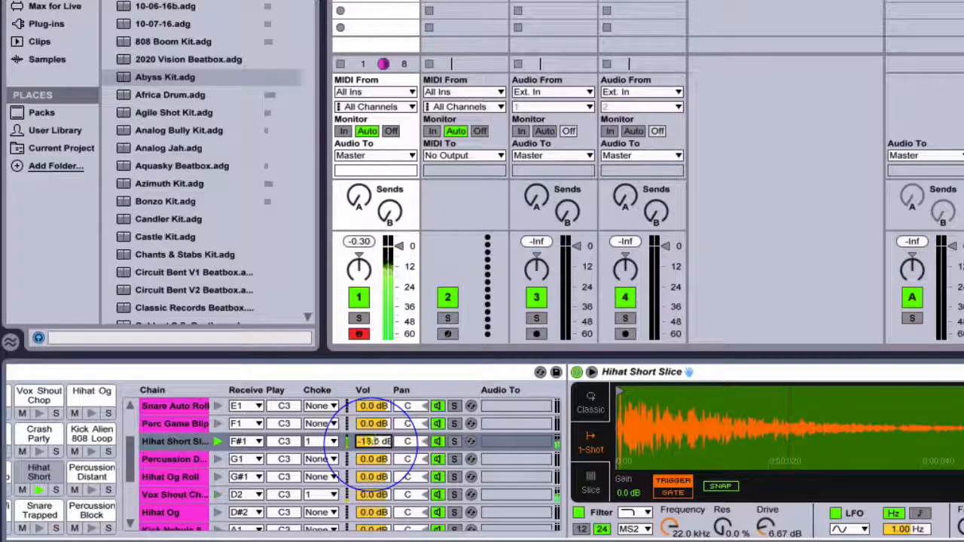
{"action": "scroll", "coordinate": [371, 449], "scroll_direction": "down", "scroll_amount": 4}
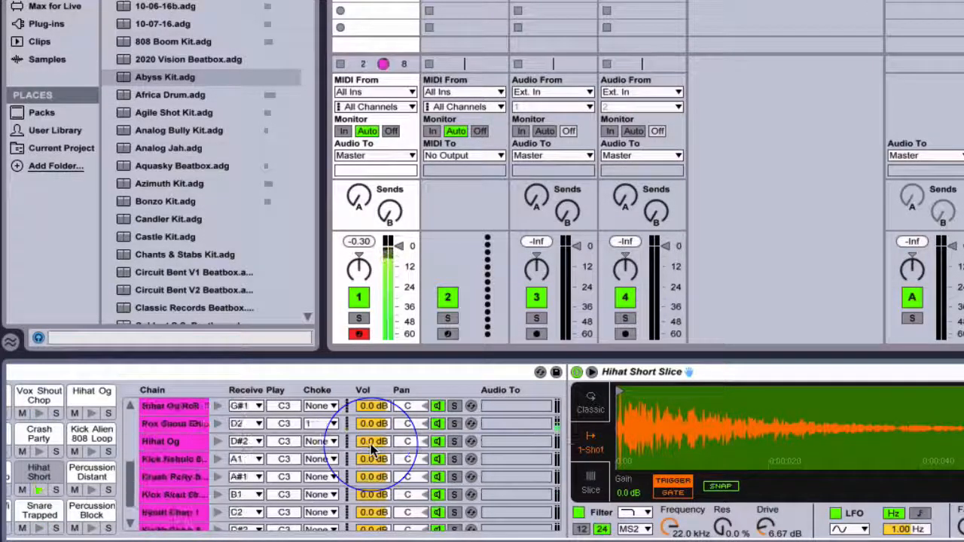
{"action": "scroll", "coordinate": [314, 470], "scroll_direction": "up", "scroll_amount": 4}
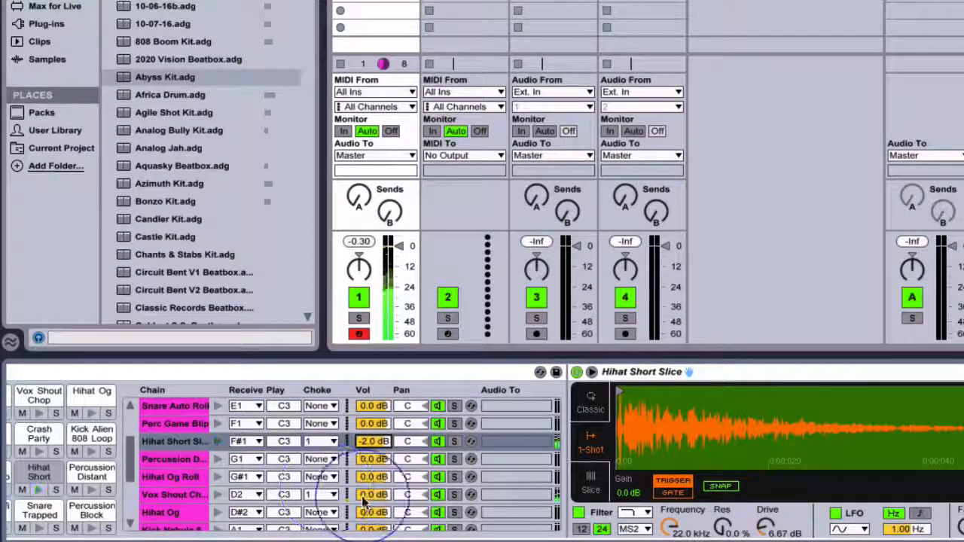
- Lower the Vox Shout Chop chain's volume to -7.0 dB
{"action": "left_click_drag", "start_coordinate": [366, 495], "coordinate": [375, 475]}
{"action": "scroll", "coordinate": [366, 497], "scroll_direction": "down", "scroll_amount": 1}
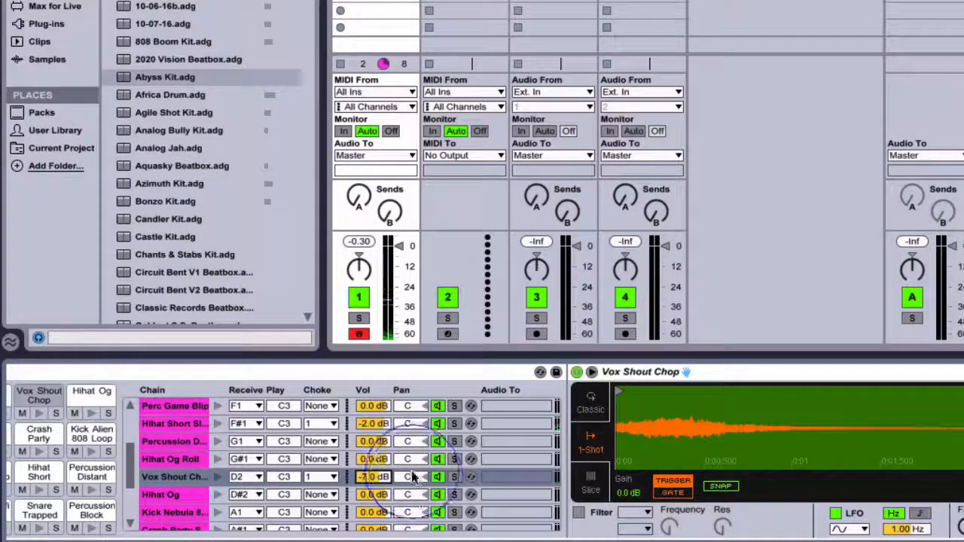
{"action": "scroll", "coordinate": [407, 426], "scroll_direction": "up", "scroll_amount": 3}
{"action": "scroll", "coordinate": [406, 426], "scroll_direction": "down", "scroll_amount": 3}
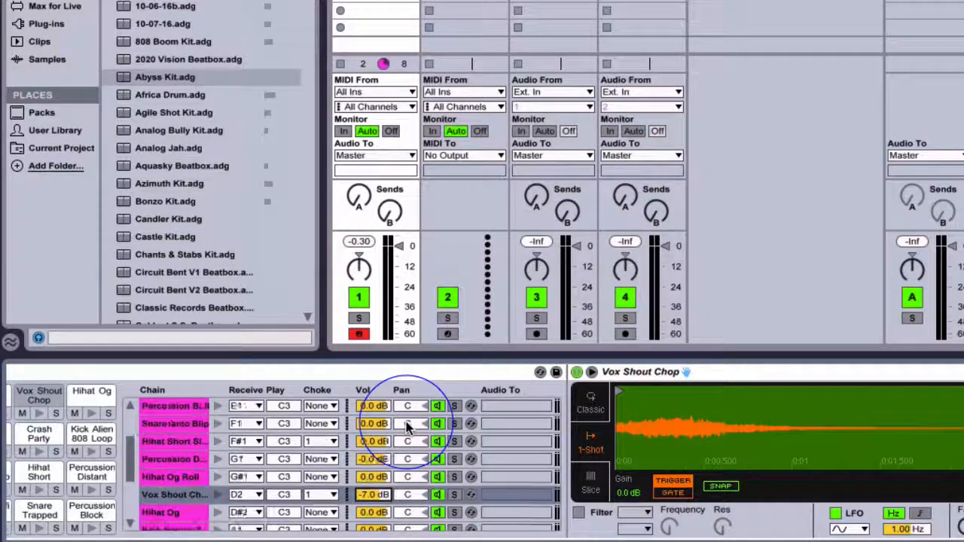
- Try the pan controls of the Snare Lofi Blip and Snare Trapped Noise chains
{"action": "scroll", "coordinate": [406, 426], "scroll_direction": "up", "scroll_amount": 3}
{"action": "left_click", "coordinate": [406, 427]}
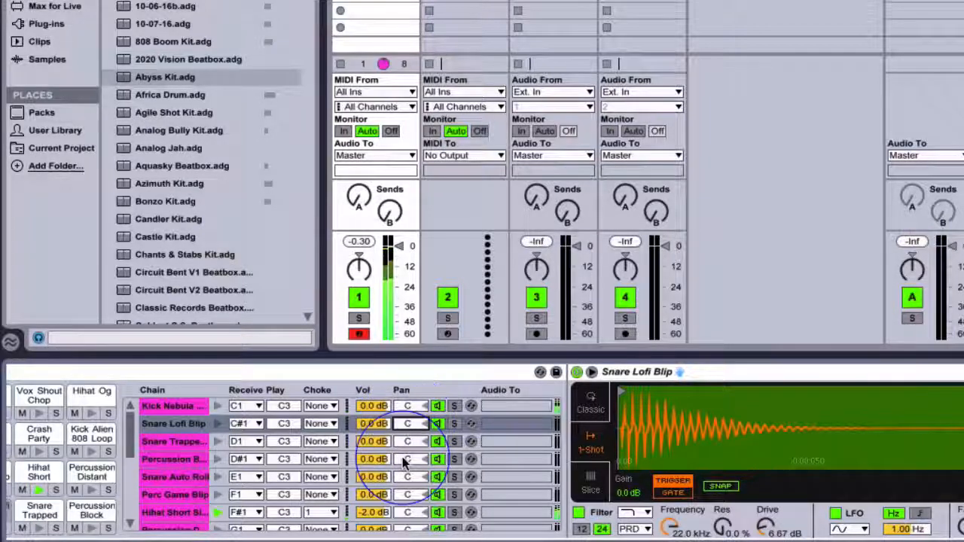
{"action": "left_click_drag", "start_coordinate": [411, 442], "coordinate": [410, 443]}
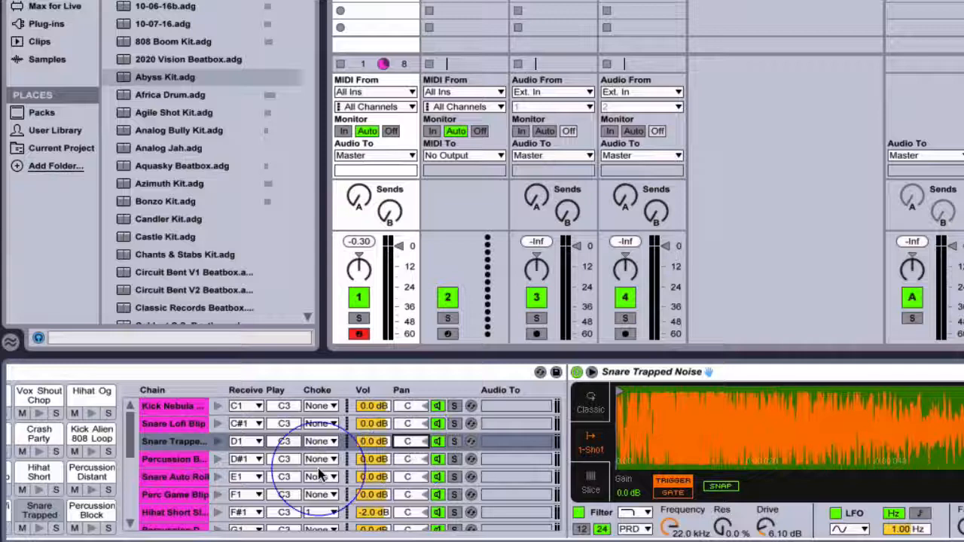
- Pan the Hihat Short Slice chain to 19L
{"action": "scroll", "coordinate": [320, 476], "scroll_direction": "down", "scroll_amount": 4}
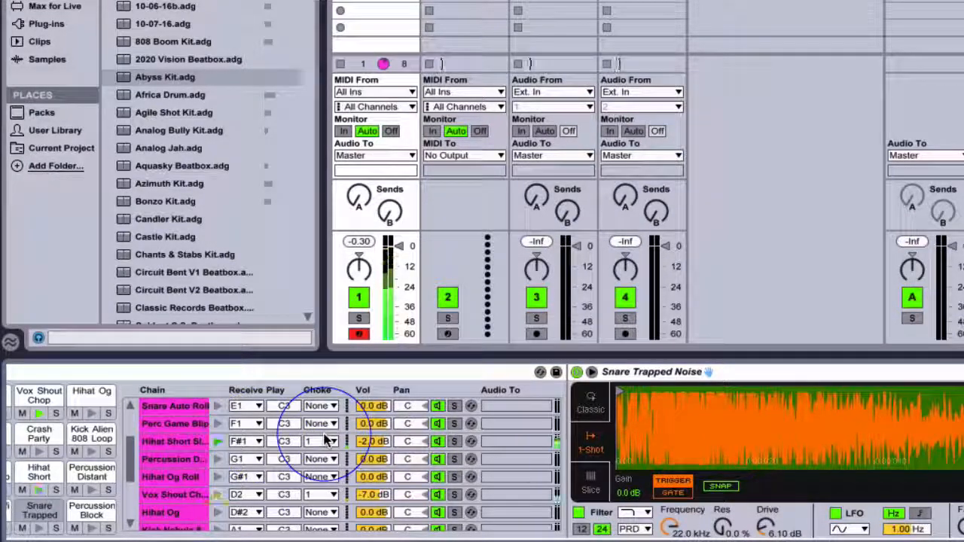
{"action": "left_click", "coordinate": [409, 443]}
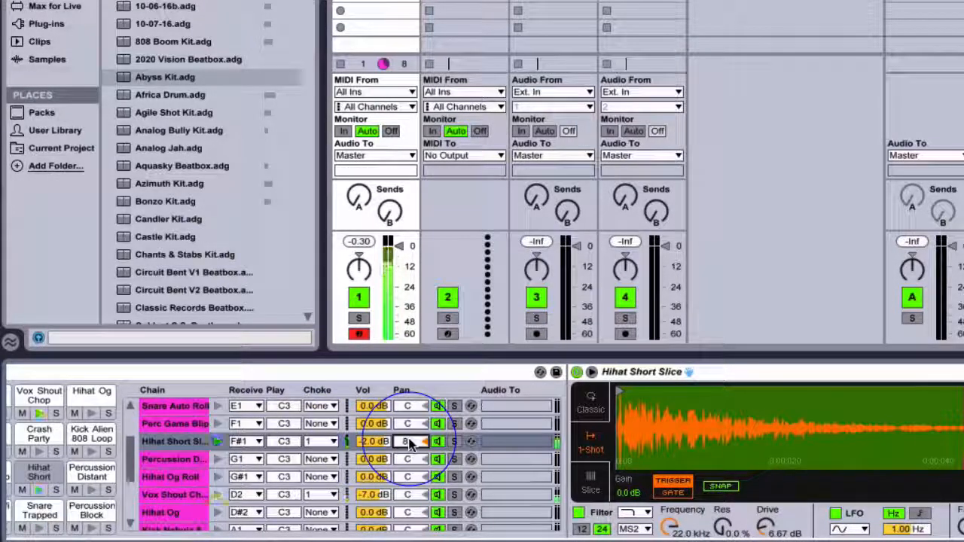
{"action": "left_click_drag", "start_coordinate": [410, 444], "coordinate": [410, 451]}
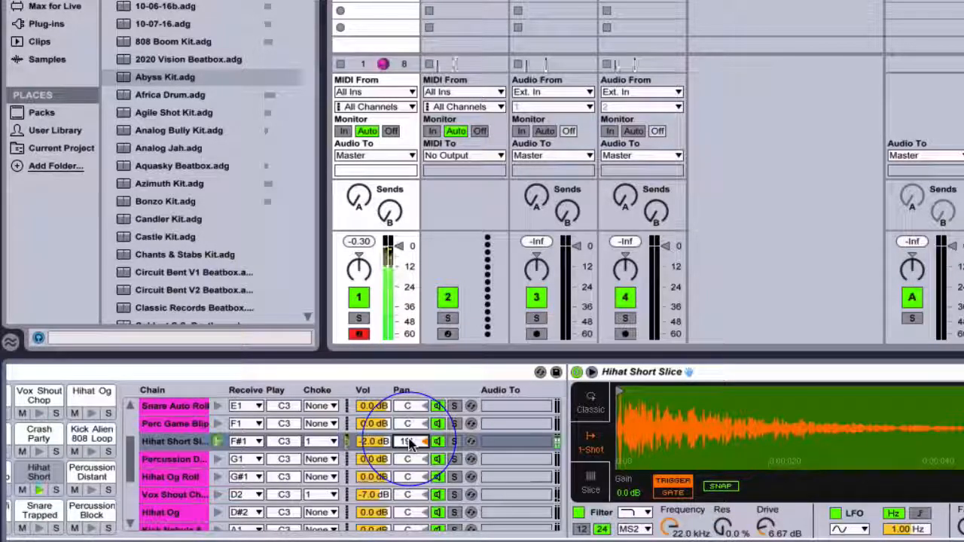
{"action": "scroll", "coordinate": [409, 441], "scroll_direction": "up", "scroll_amount": 1}
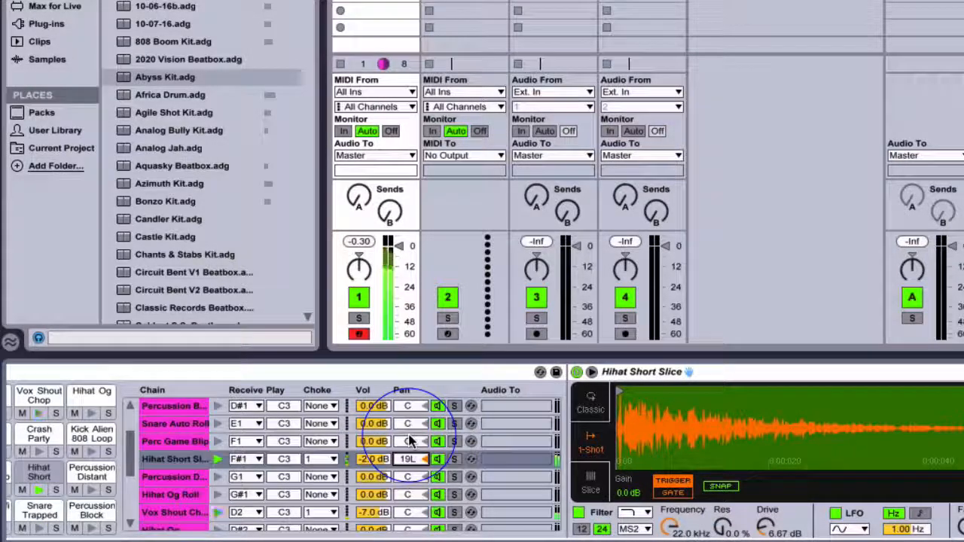
- Pan the Snare Trapped Noise chain slightly to the right and the Vox Shout Chop chain to 13R
{"action": "scroll", "coordinate": [408, 441], "scroll_direction": "up", "scroll_amount": 3}
{"action": "left_click", "coordinate": [410, 441]}
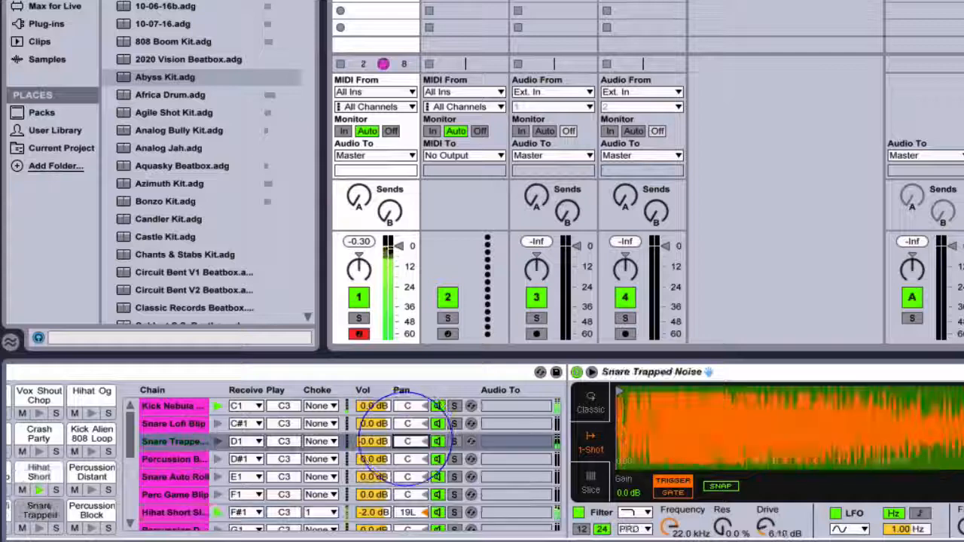
{"action": "scroll", "coordinate": [415, 446], "scroll_direction": "down", "scroll_amount": 2}
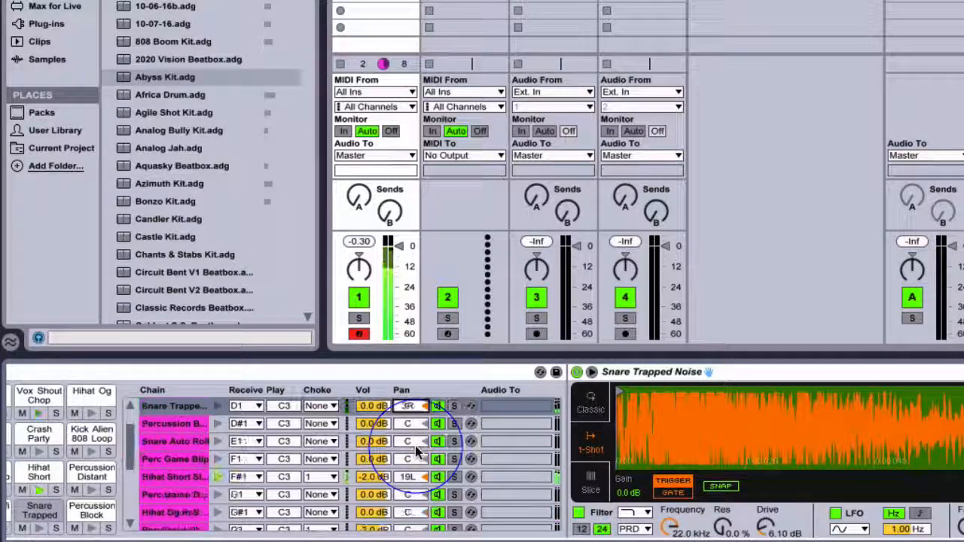
{"action": "scroll", "coordinate": [415, 446], "scroll_direction": "down", "scroll_amount": 2}
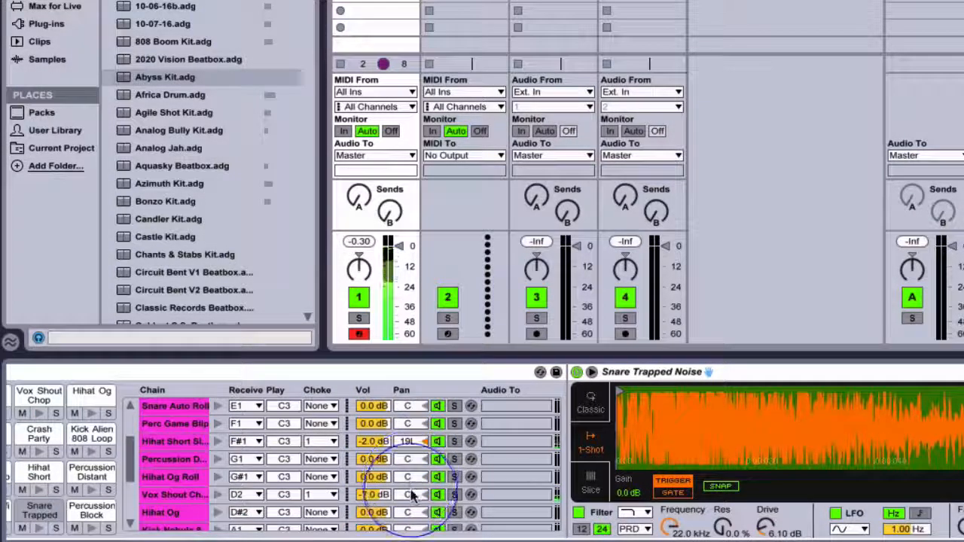
{"action": "left_click_drag", "start_coordinate": [411, 494], "coordinate": [411, 480]}
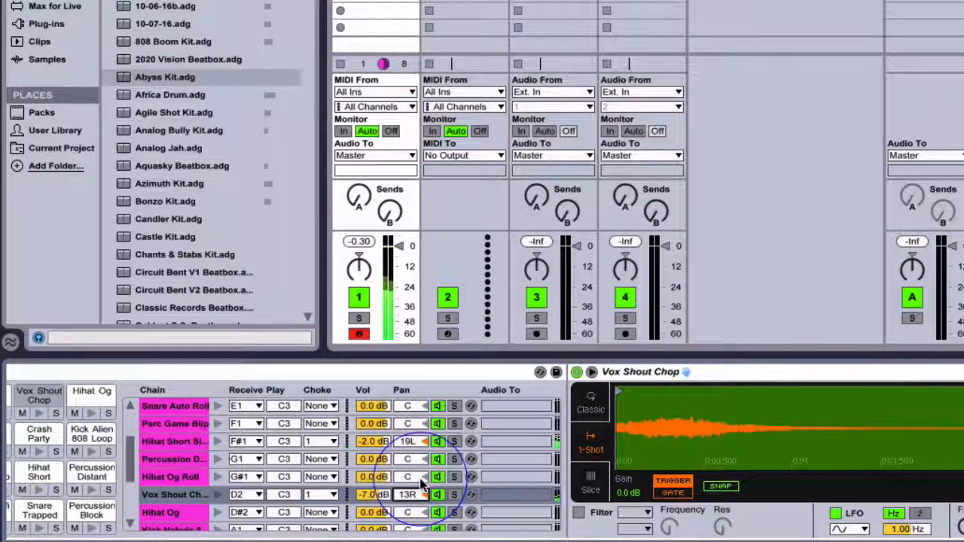
- Mute and unmute the Vox Shout Chop chain, and switch hot-swap mode on and off for the Hihat Og Roll chain
{"action": "scroll", "coordinate": [423, 486], "scroll_direction": "down", "scroll_amount": 3}
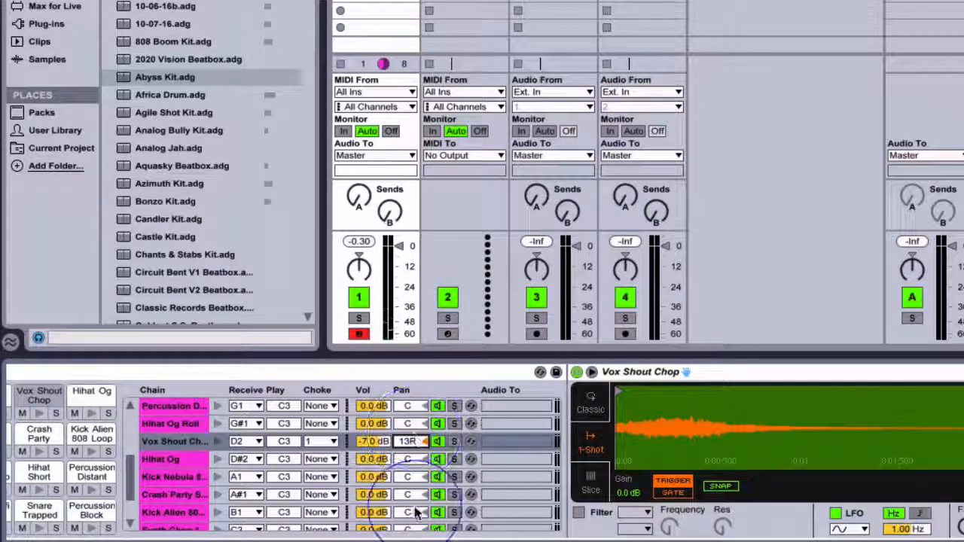
{"action": "left_click", "coordinate": [437, 442]}
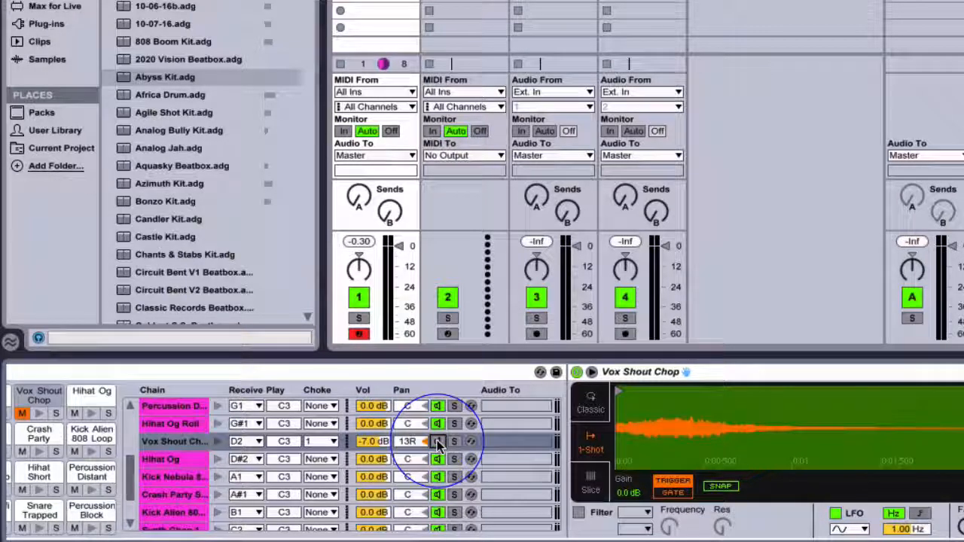
{"action": "left_click", "coordinate": [438, 442]}
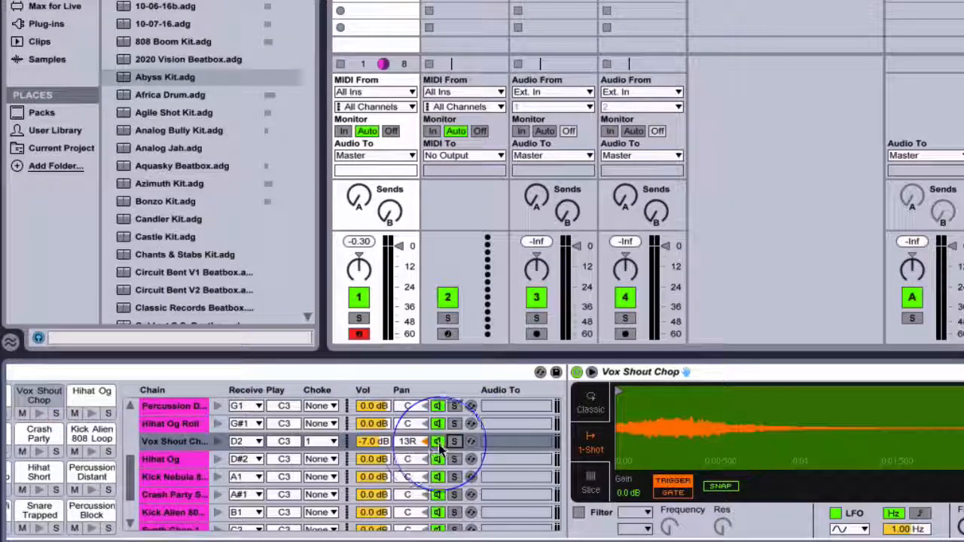
{"action": "left_click", "coordinate": [471, 424]}
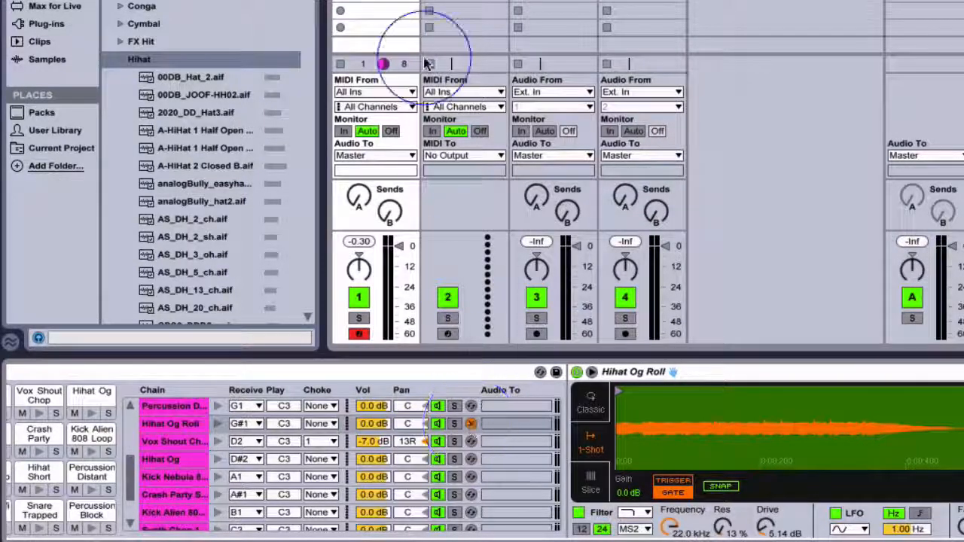
{"action": "left_click", "coordinate": [472, 425]}
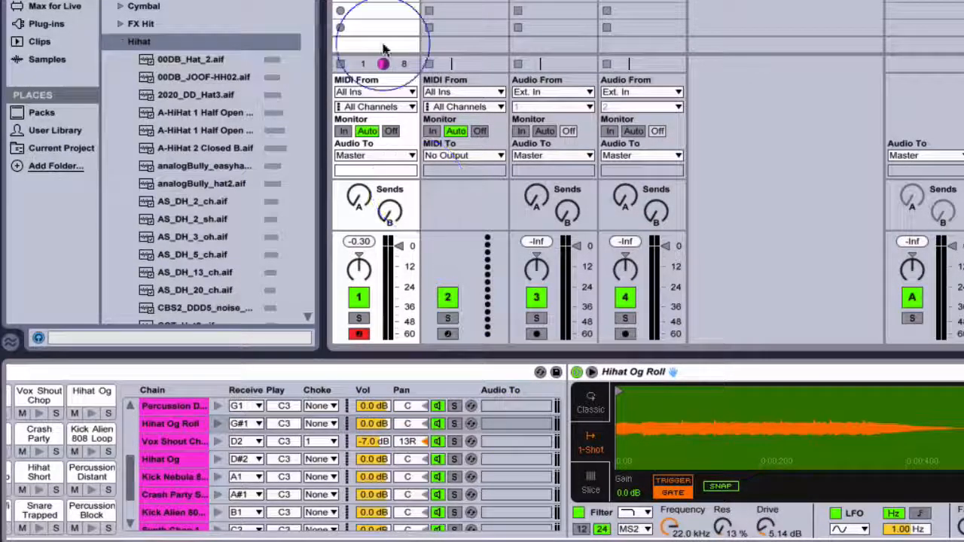